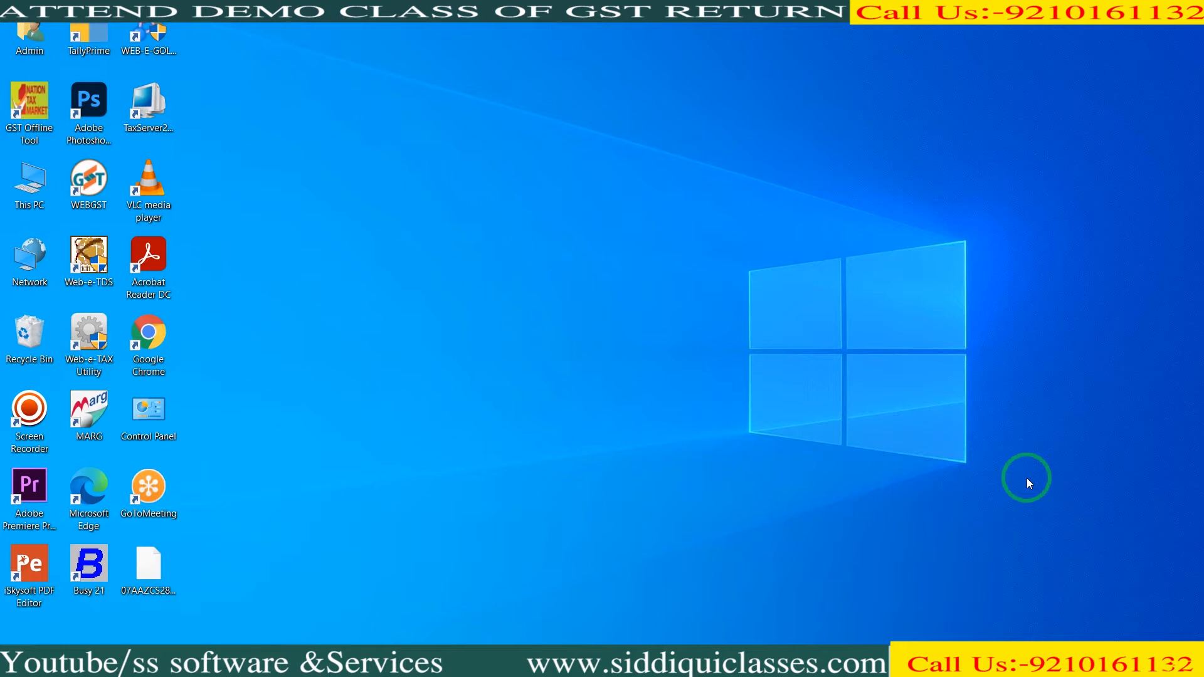
- Switch to the GST portal in the browser, postpone the Aadhaar authentication prompt and open the return dashboard
{"action": "key", "text": "alt+Tab"}
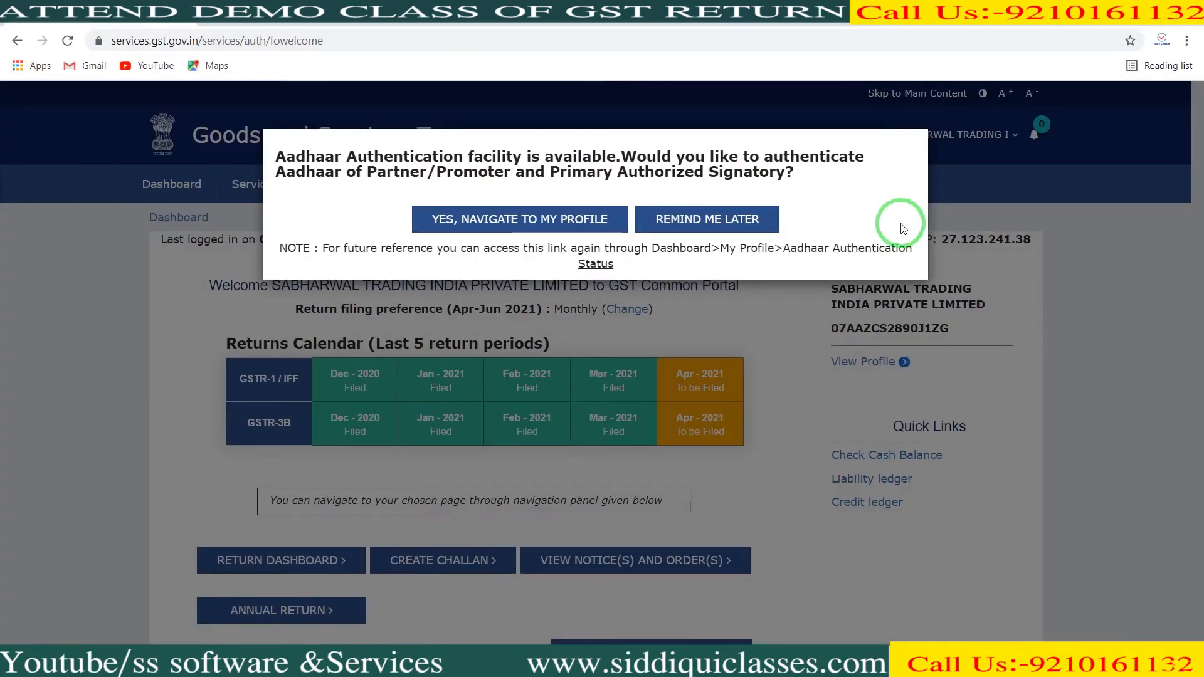
{"action": "left_click", "coordinate": [772, 227]}
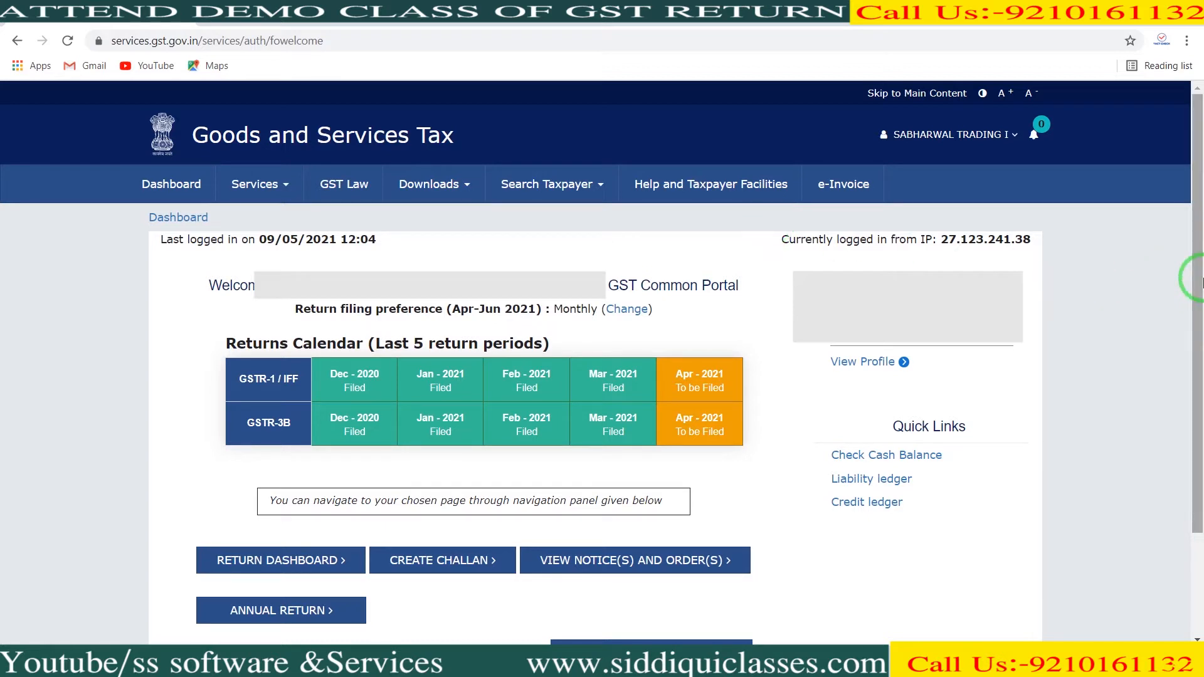
{"action": "left_click_drag", "start_coordinate": [1199, 282], "coordinate": [1191, 368]}
{"action": "left_click", "coordinate": [326, 437]}
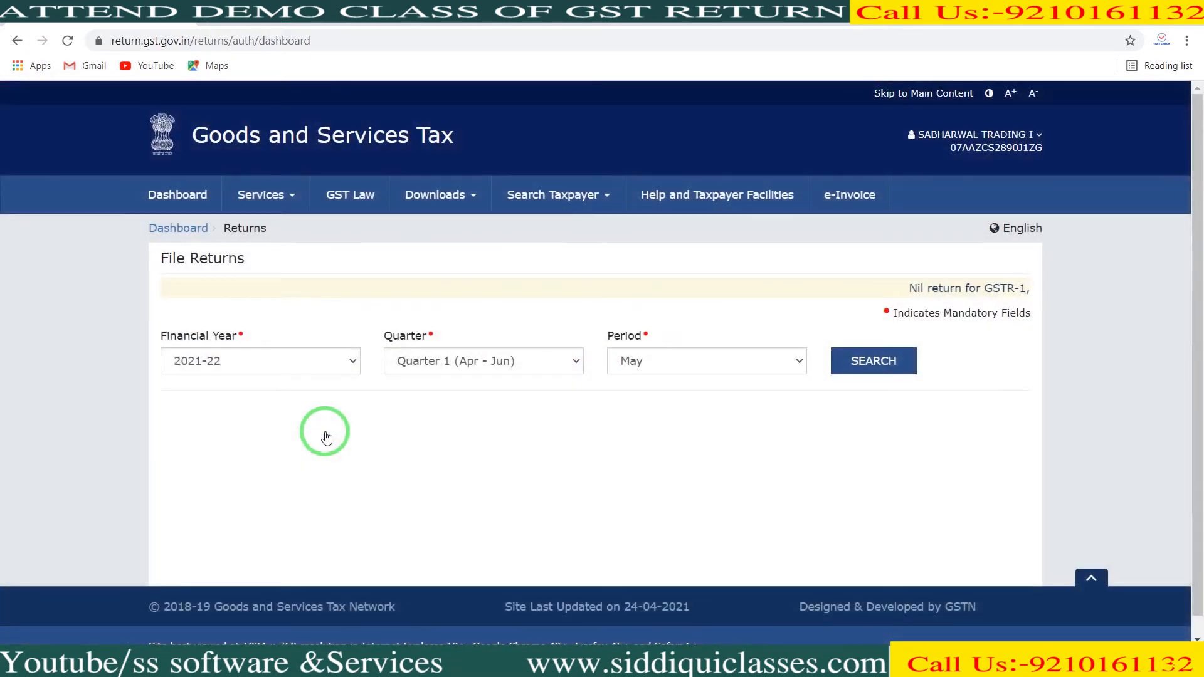
- Choose April as the return period and search for its returns
{"action": "left_click", "coordinate": [665, 373]}
{"action": "left_click", "coordinate": [653, 382]}
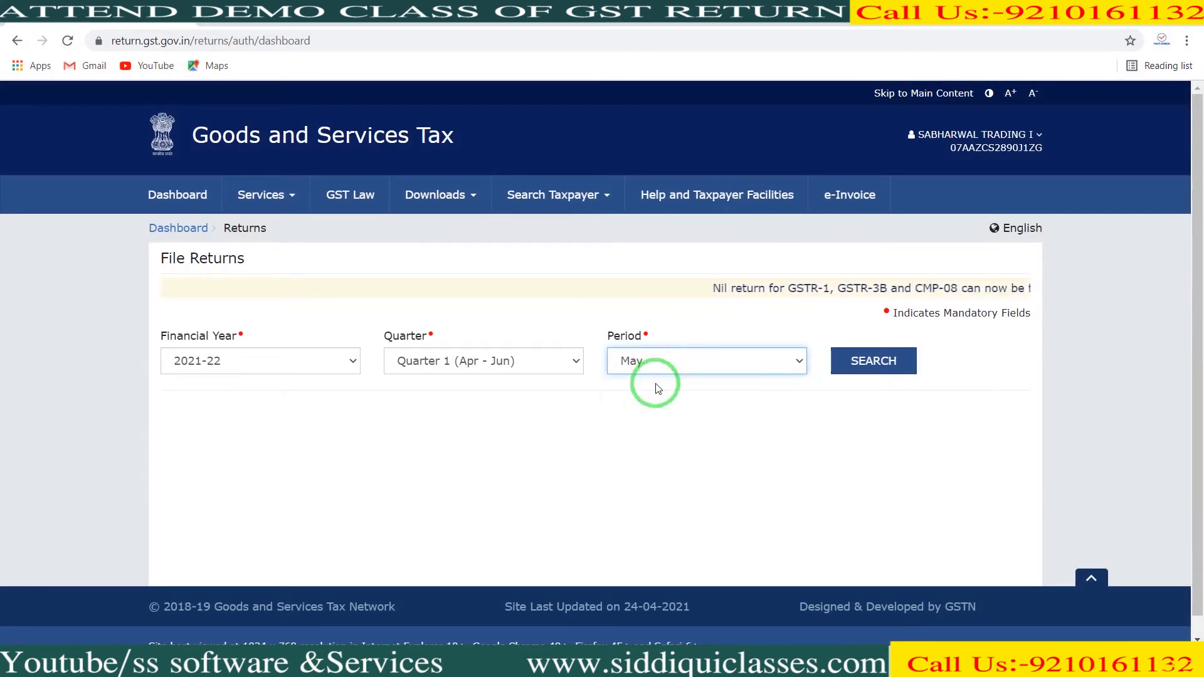
{"action": "left_click", "coordinate": [889, 361]}
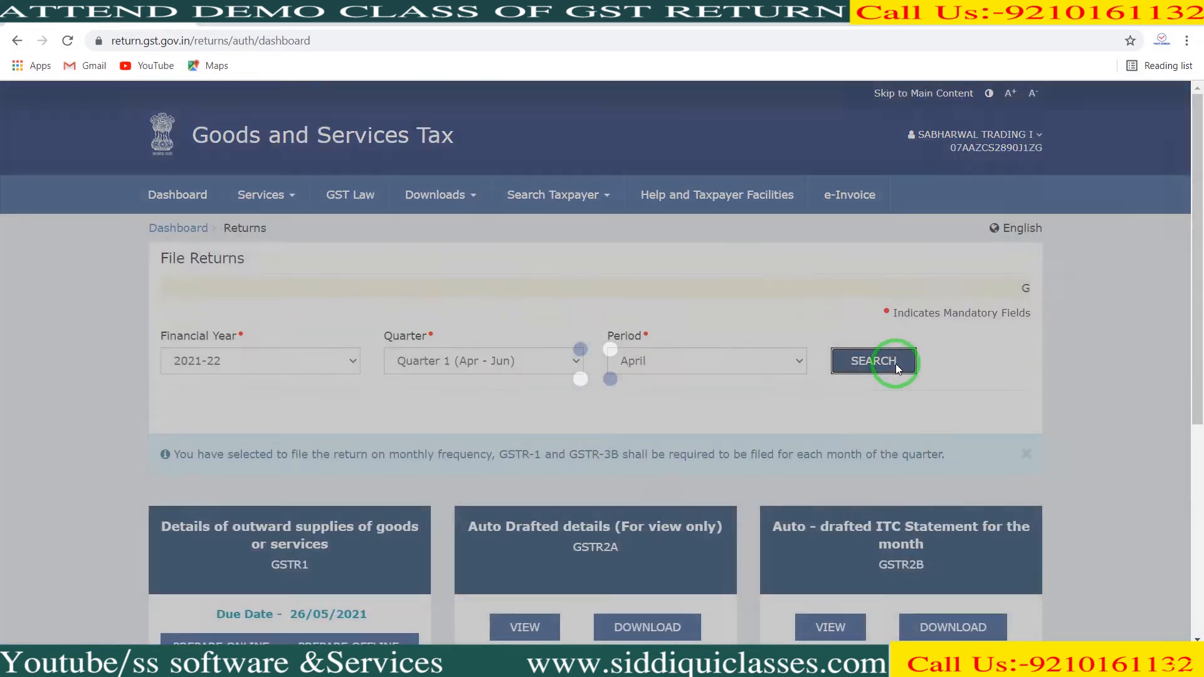
- Open the GSTR-1 return for April and review its B2B invoice summary
{"action": "left_click_drag", "start_coordinate": [1193, 245], "coordinate": [1193, 333]}
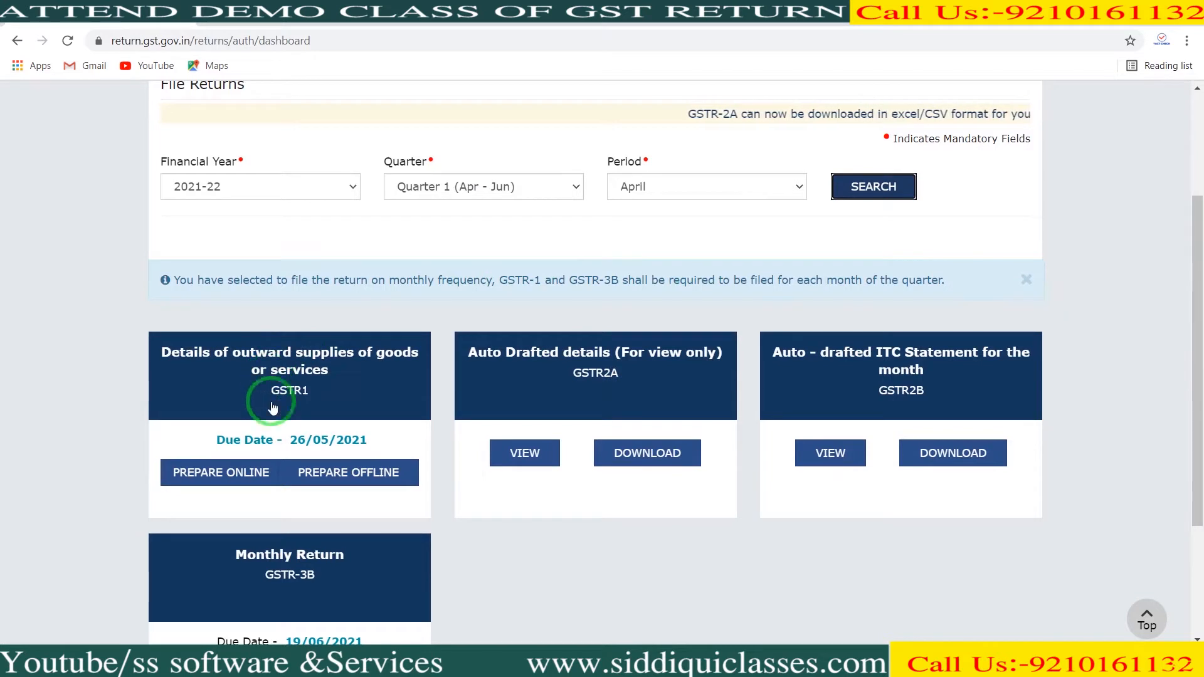
{"action": "left_click", "coordinate": [305, 394]}
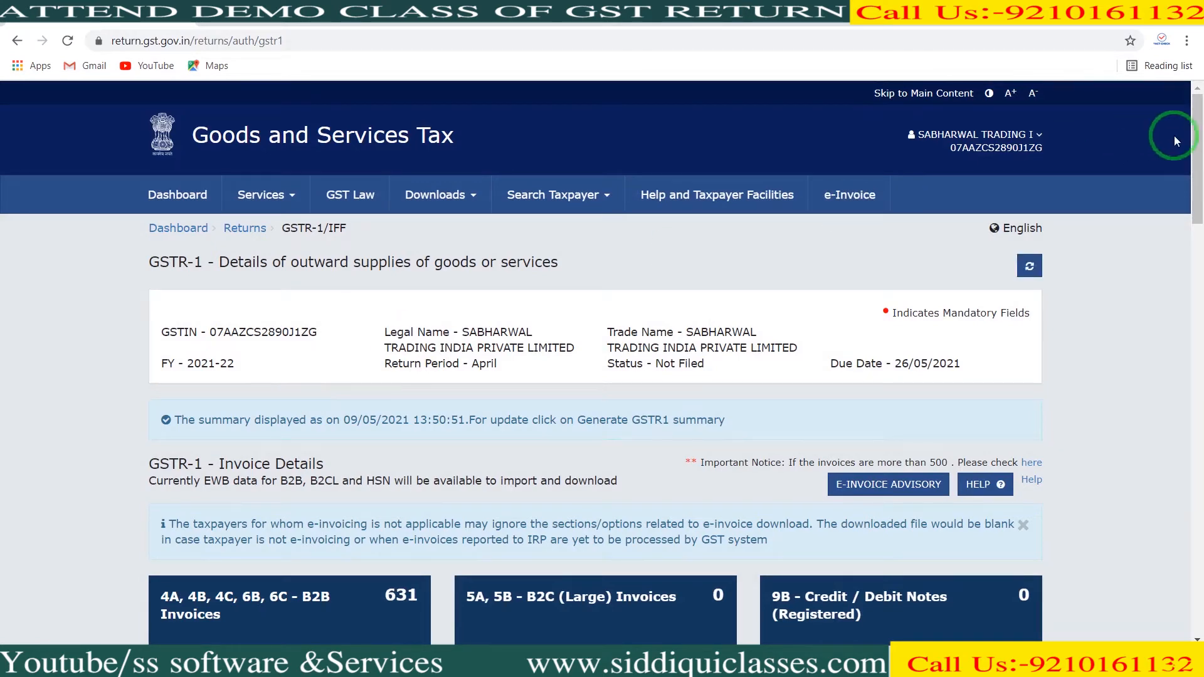
{"action": "left_click_drag", "start_coordinate": [1198, 156], "coordinate": [1201, 231]}
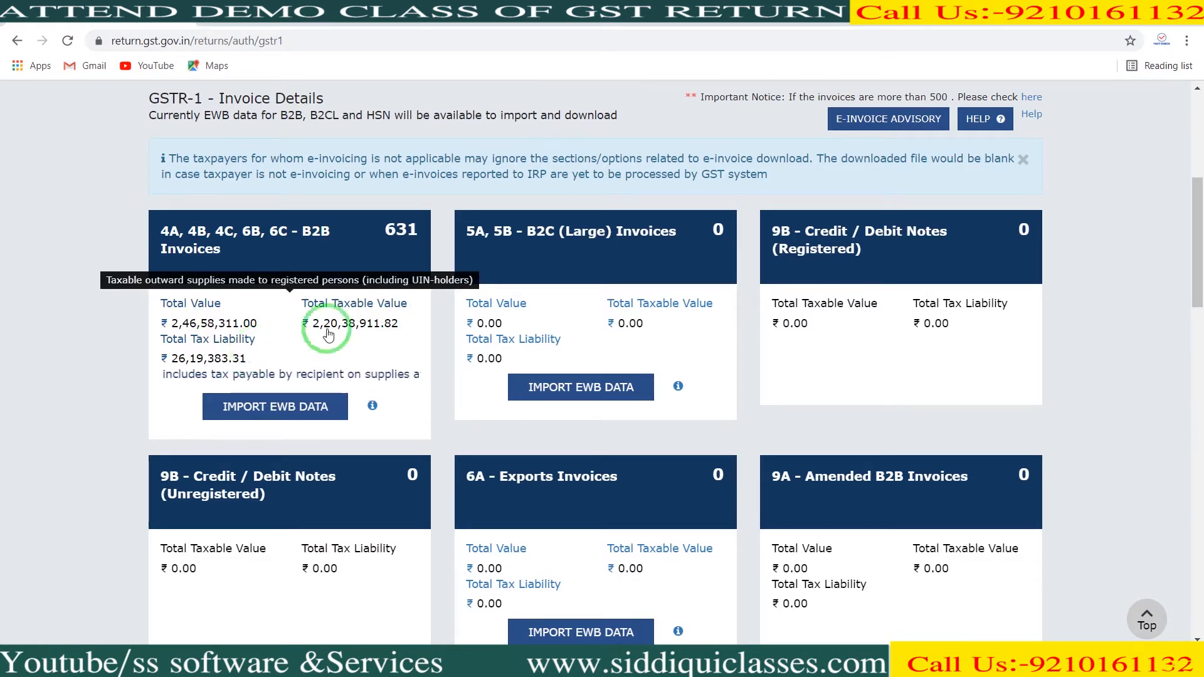
{"action": "mouse_move", "coordinate": [1201, 235]}
{"action": "left_mouse_down"}
{"action": "mouse_move", "coordinate": [1200, 521]}
{"action": "mouse_move", "coordinate": [1200, 227]}
{"action": "left_mouse_up"}
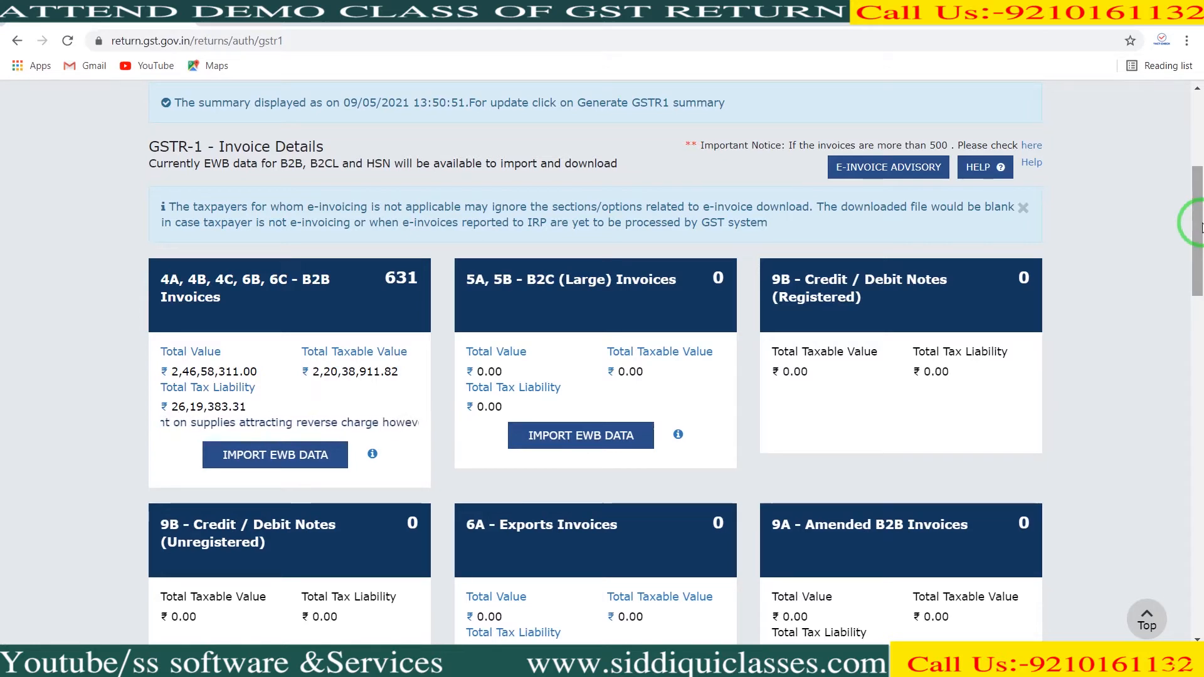
- Switch to Busy and open the GSTR-1 (New Format) report among the GST returns
{"action": "key", "text": "alt+Tab"}
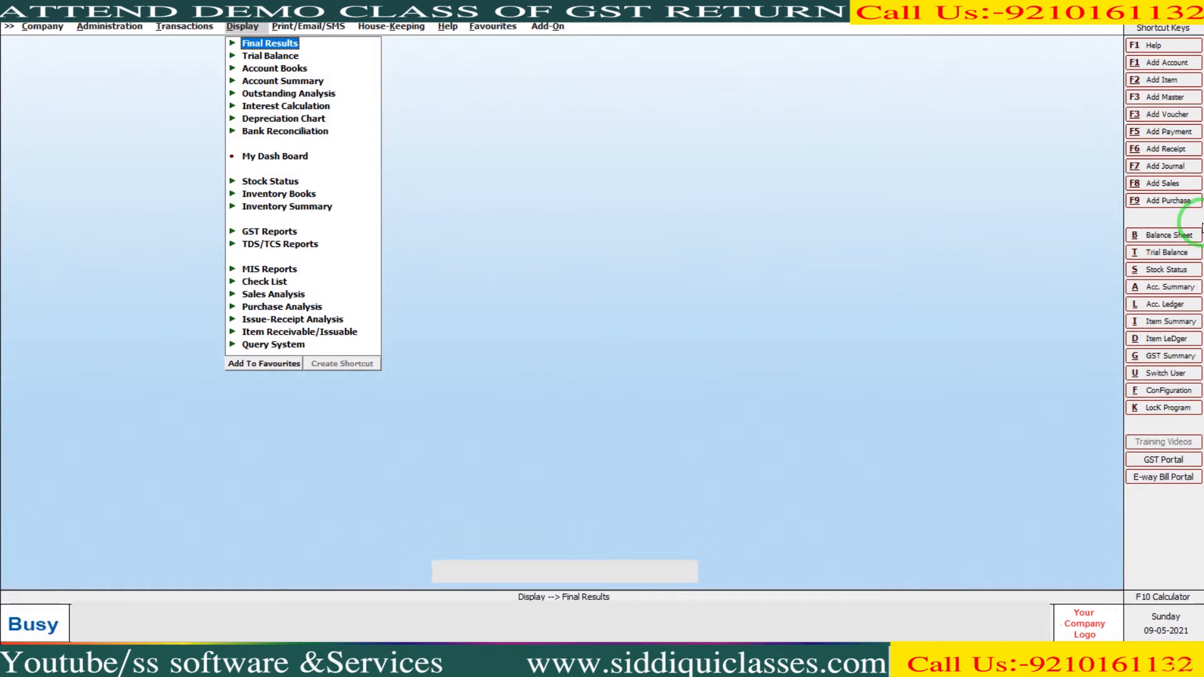
{"action": "key", "text": "Down"}
{"action": "key", "text": "Down"}
{"action": "key", "text": "Down"}
{"action": "key", "text": "Down"}
{"action": "key", "text": "Down"}
{"action": "key", "text": "Down"}
{"action": "key", "text": "Down"}
{"action": "key", "text": "Down"}
{"action": "key", "text": "Down"}
{"action": "key", "text": "Down"}
{"action": "key", "text": "Down"}
{"action": "key", "text": "Down"}
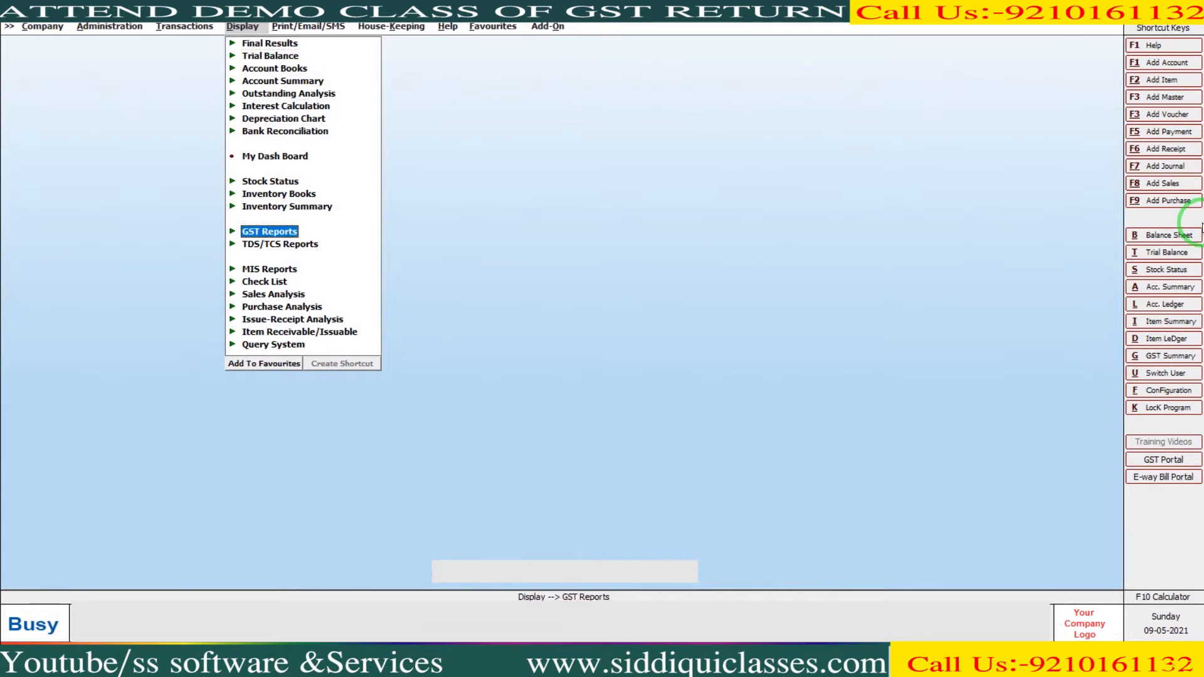
{"action": "key", "text": "Return"}
{"action": "key", "text": "Down"}
{"action": "key", "text": "Return"}
{"action": "key", "text": "Down"}
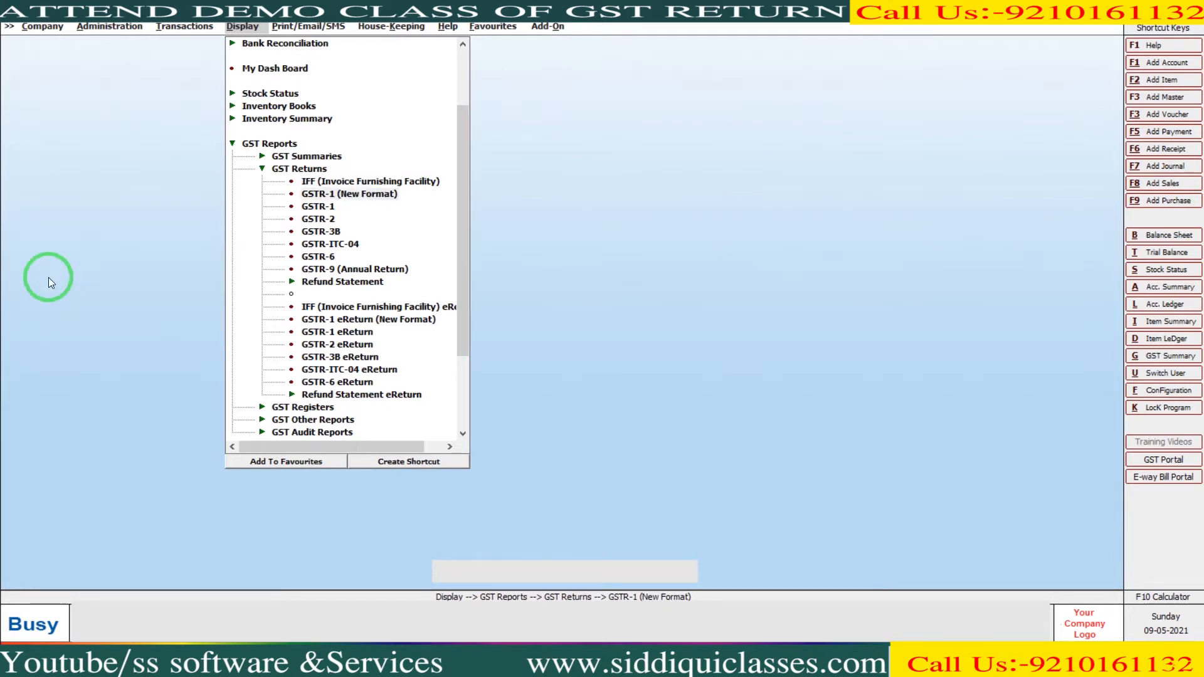
{"action": "key", "text": "Return"}
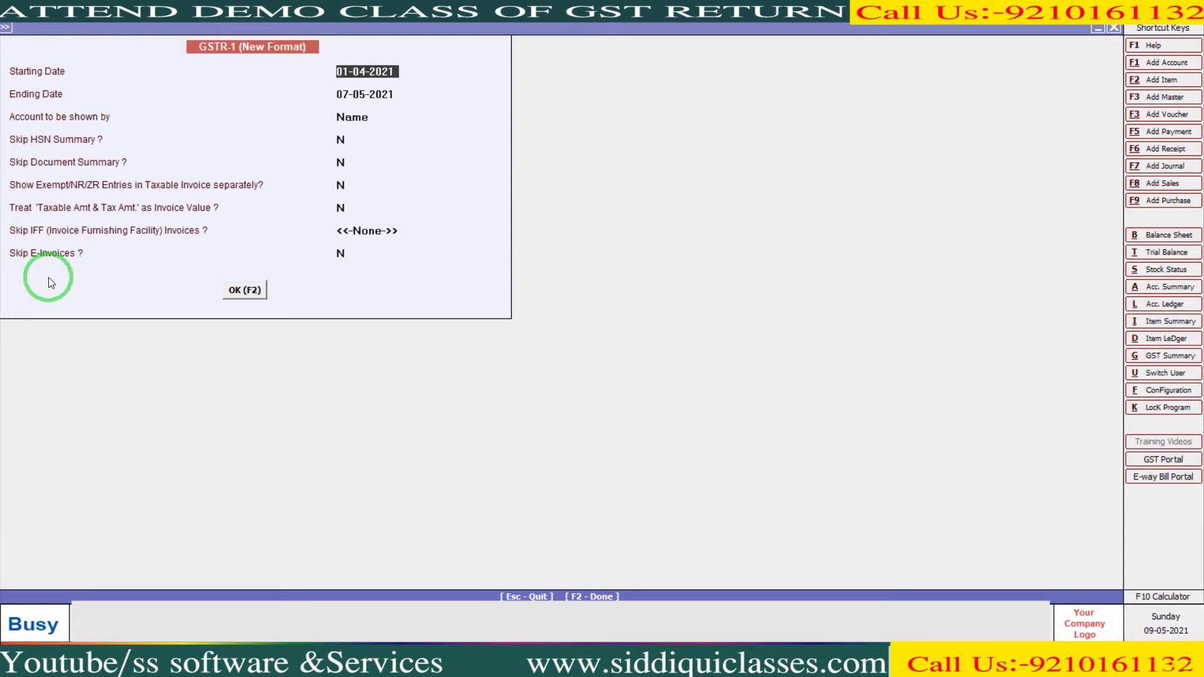
- Set the report's ending date to 30-04-2021, choose Y for skipping e-invoices and generate the GSTR-1 report
{"action": "key", "text": "Return"}
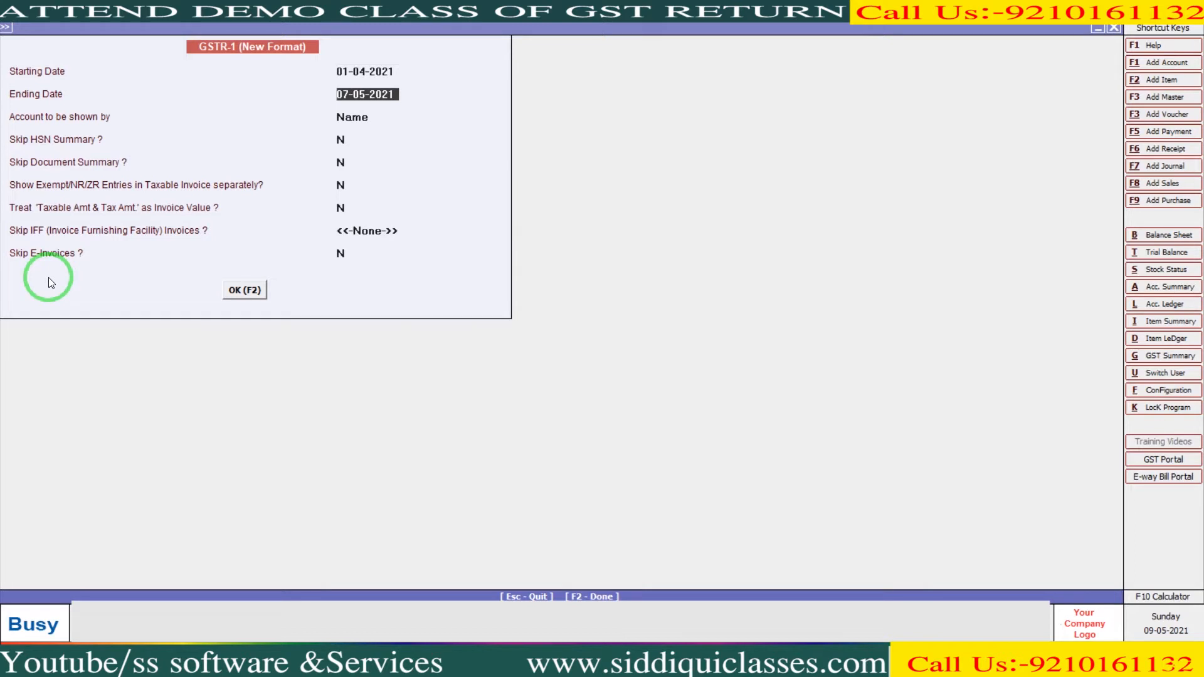
{"action": "type", "text": "30-4"}
{"action": "key", "text": "Return"}
{"action": "key", "text": "Return"}
{"action": "key", "text": "Return"}
{"action": "key", "text": "Return"}
{"action": "key", "text": "Return"}
{"action": "key", "text": "Return"}
{"action": "key", "text": "Return"}
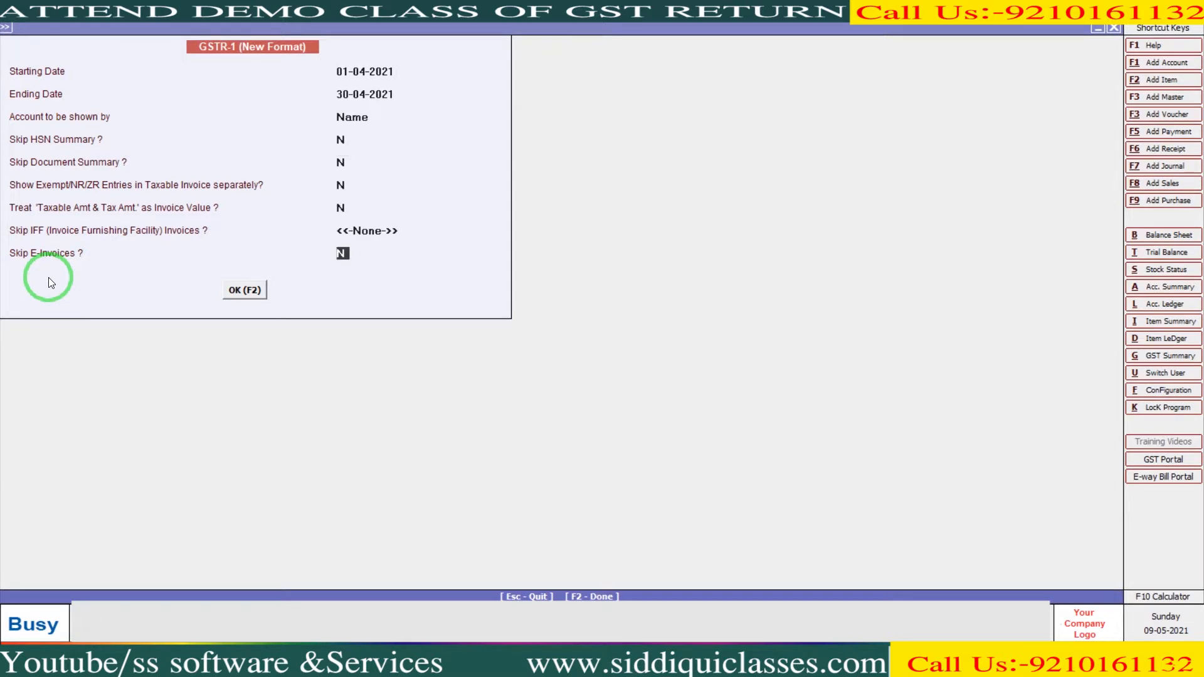
{"action": "type", "text": "y"}
{"action": "key", "text": "Return"}
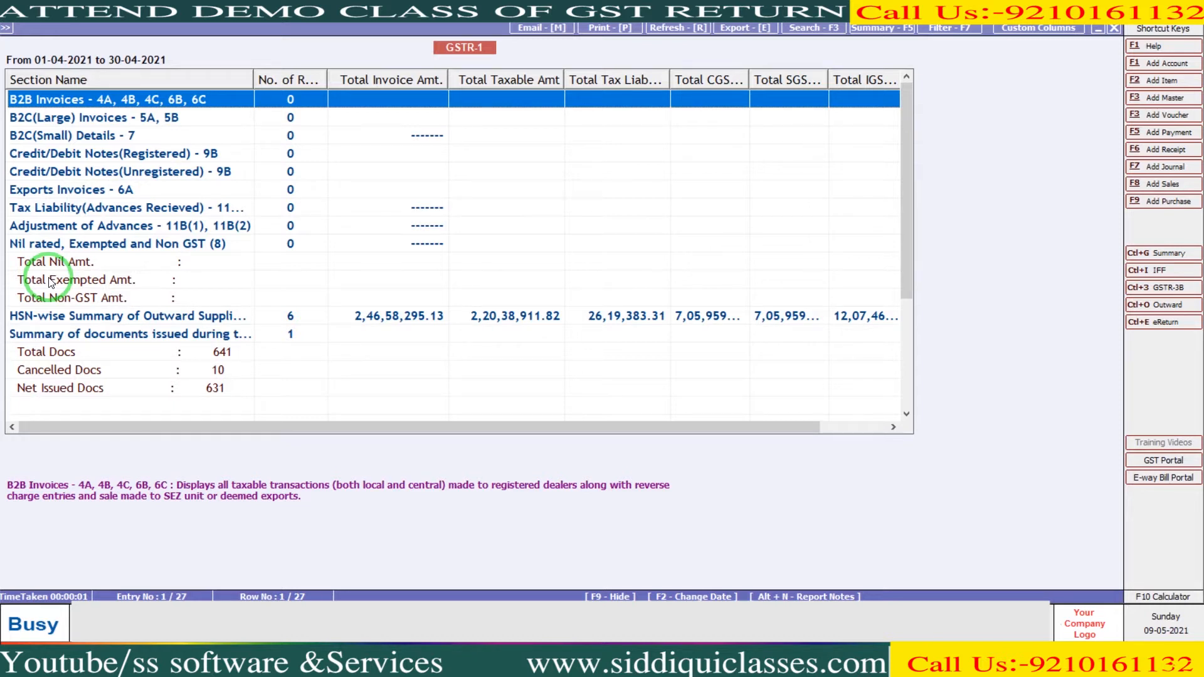
- Change the GSTR-1 report's Skip E-Invoices option to N and regenerate the report
{"action": "key", "text": "F2"}
{"action": "key", "text": "Return"}
{"action": "key", "text": "Return"}
{"action": "key", "text": "Return"}
{"action": "key", "text": "Return"}
{"action": "key", "text": "Return"}
{"action": "key", "text": "Return"}
{"action": "key", "text": "Return"}
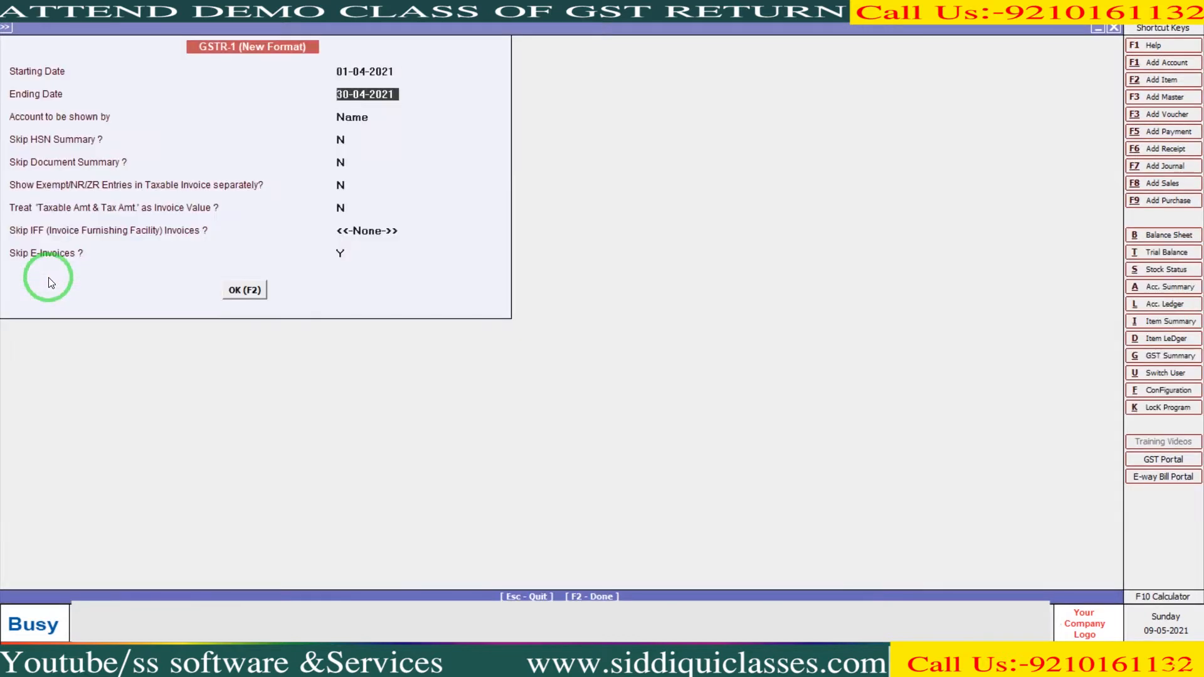
{"action": "key", "text": "Return"}
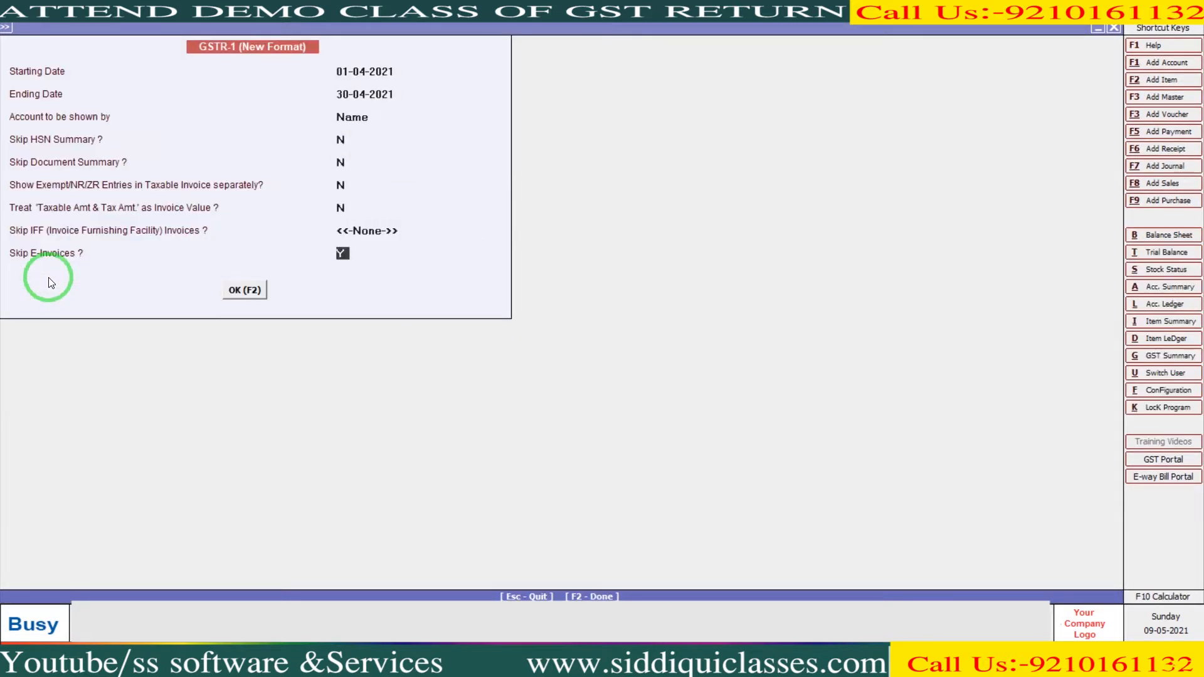
{"action": "type", "text": "N"}
{"action": "key", "text": "Return"}
{"action": "key", "text": "Return"}
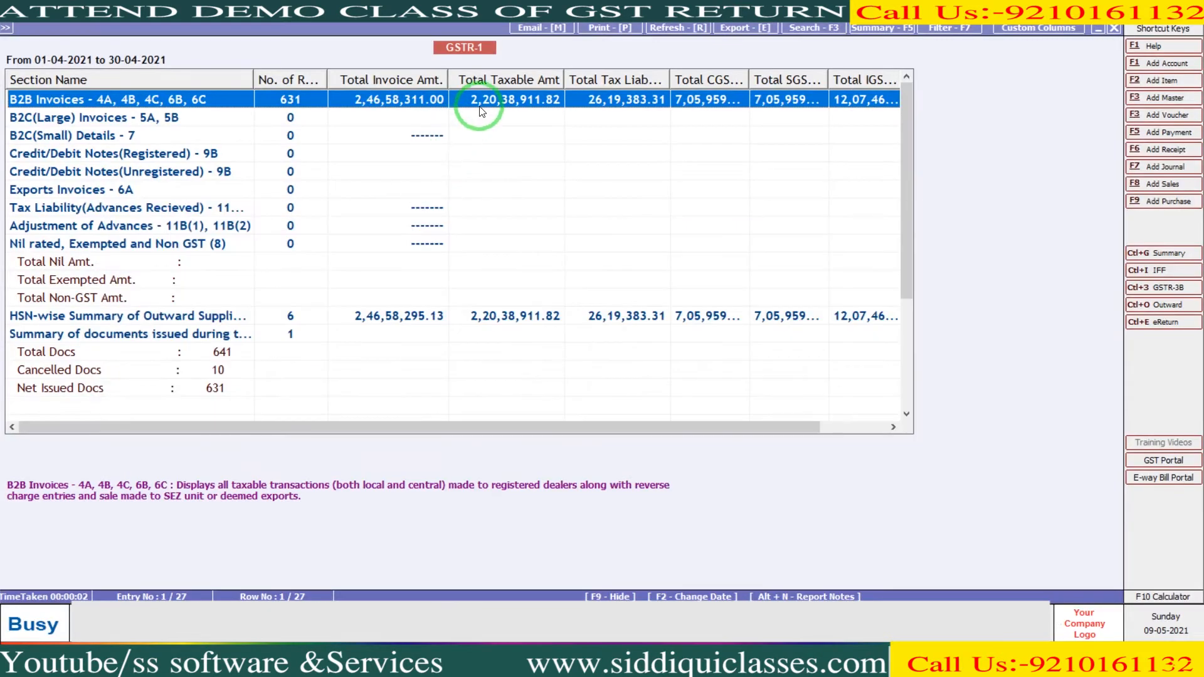
- Compare the B2B invoice count, taxable value and tax liability between the GST portal and the Busy GSTR-1 report
{"action": "key", "text": "alt+Tab"}
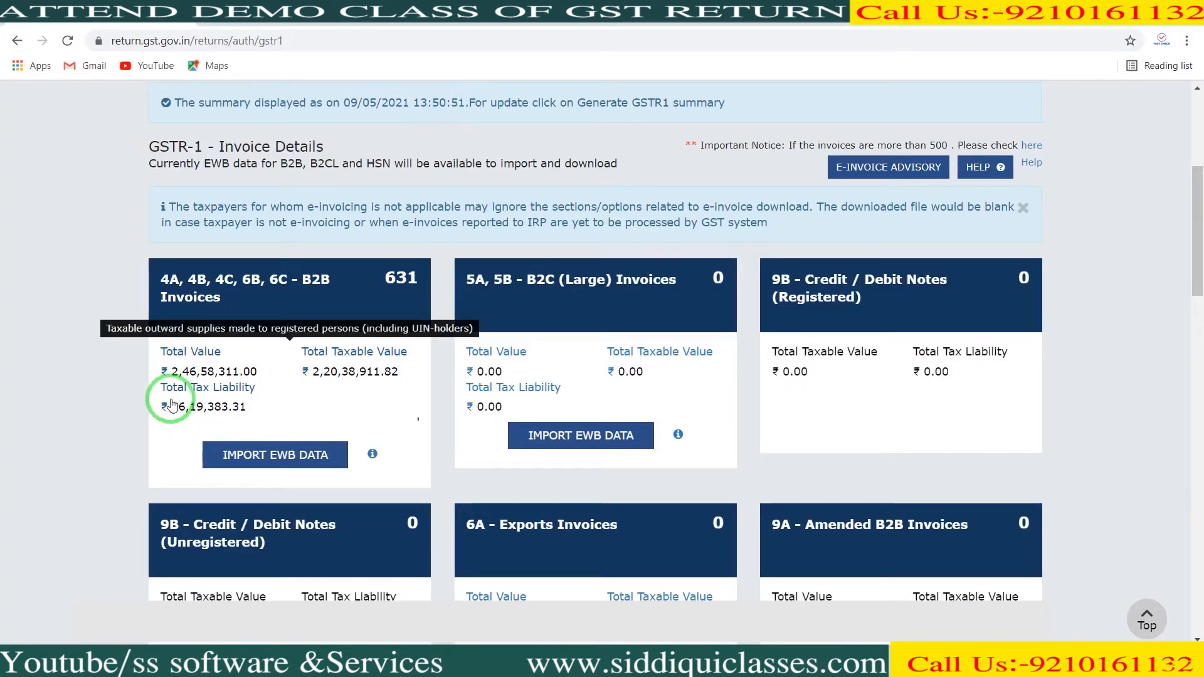
{"action": "key", "text": "alt+Tab"}
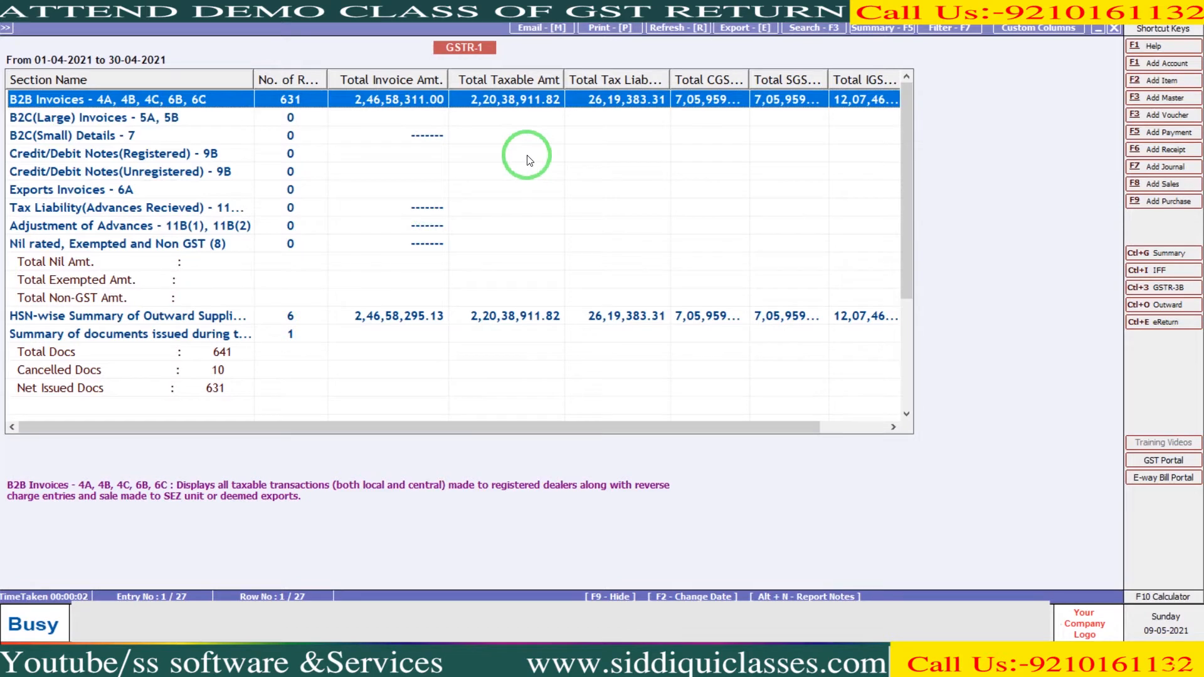
{"action": "key", "text": "alt+Tab"}
{"action": "key", "text": "alt+Tab"}
{"action": "key", "text": "alt+Tab"}
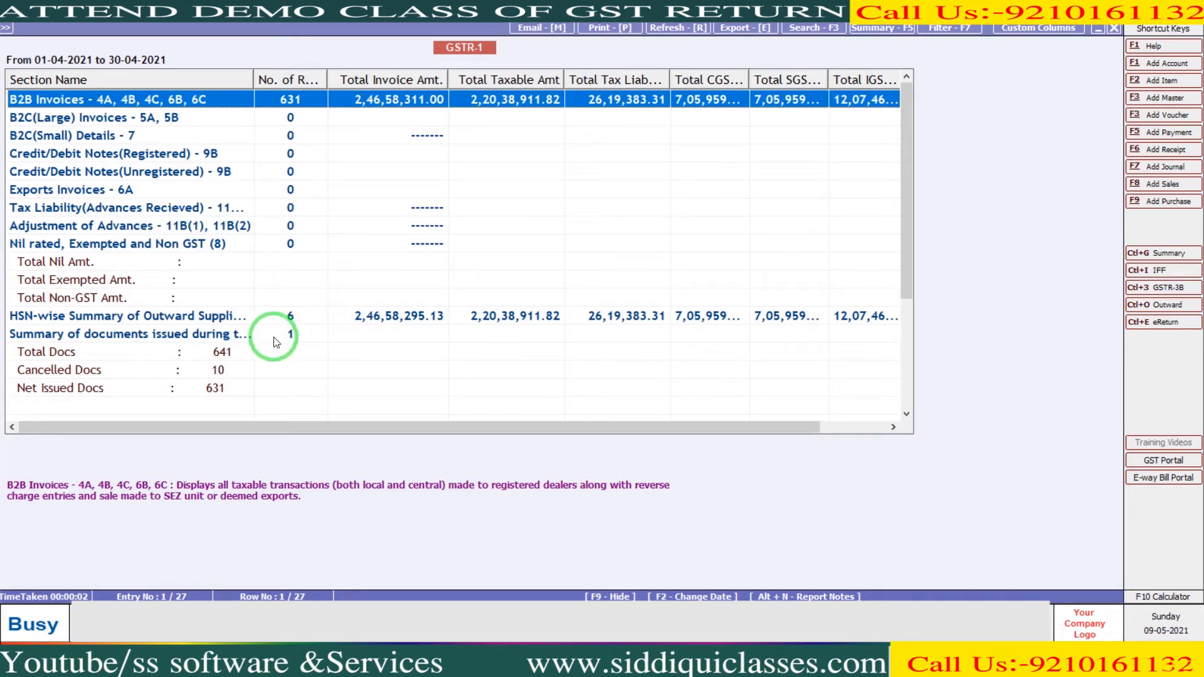
- Close the GSTR-1 report and select GSTR-1 eReturn (New Format) among the GST returns
{"action": "key", "text": "Escape"}
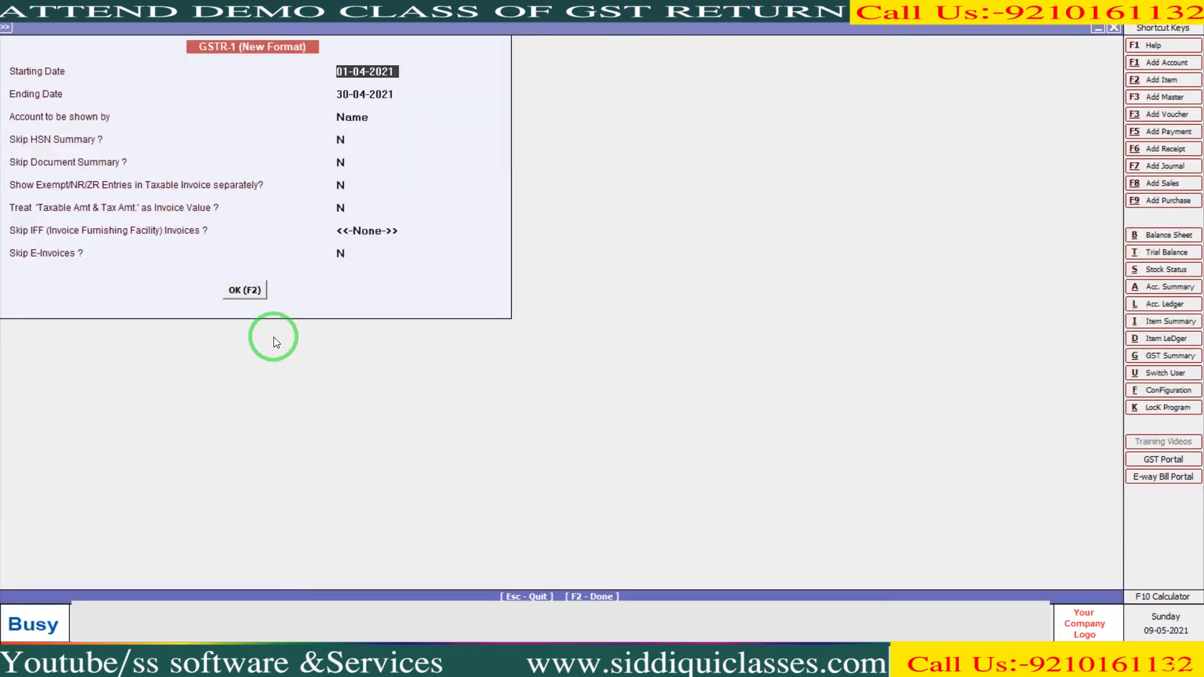
{"action": "key", "text": "Escape"}
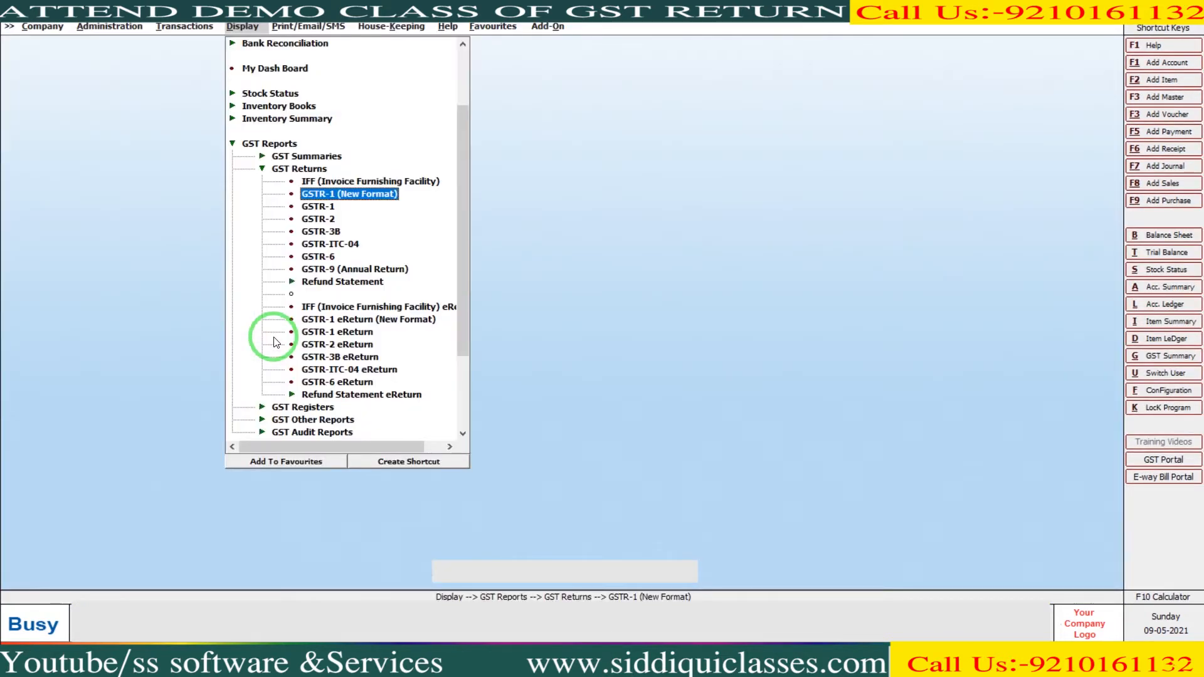
{"action": "key", "text": "Down"}
{"action": "key", "text": "Down"}
{"action": "key", "text": "Down"}
{"action": "key", "text": "Down"}
{"action": "key", "text": "Down"}
{"action": "key", "text": "Down"}
{"action": "key", "text": "Down"}
{"action": "key", "text": "Down"}
{"action": "key", "text": "Down"}
{"action": "key", "text": "Down"}
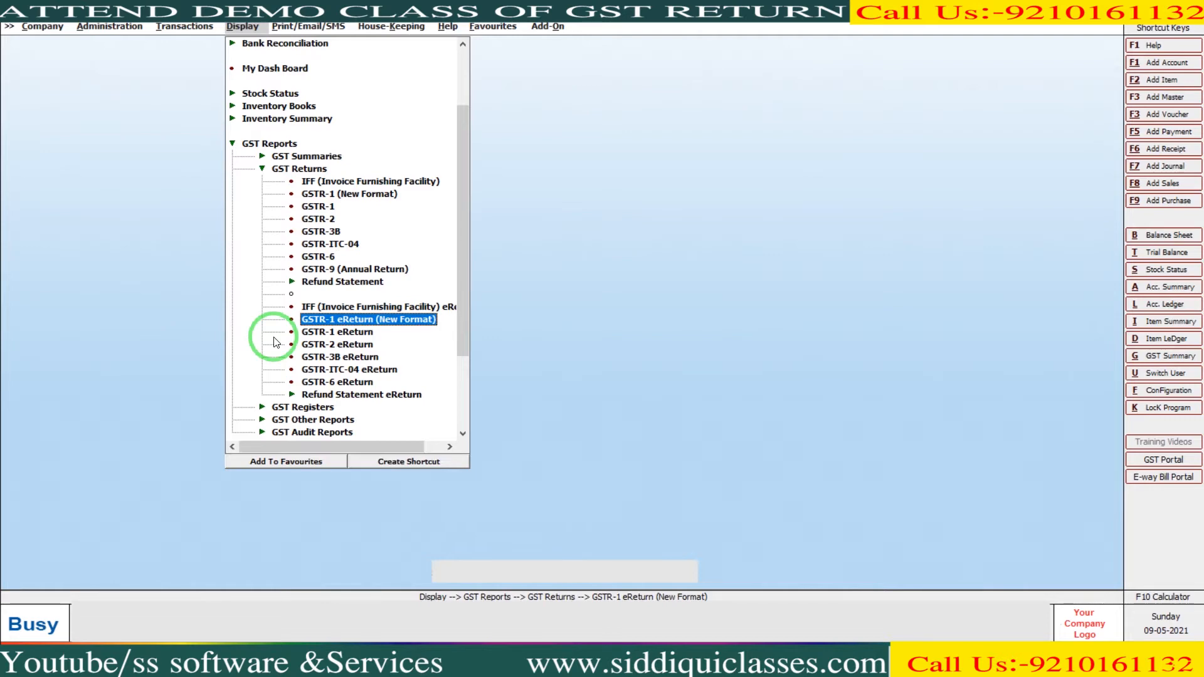
- Switch to the GST portal, open the e-invoice advisory and review the GSTR-1 invoice details page
{"action": "key", "text": "alt+Tab"}
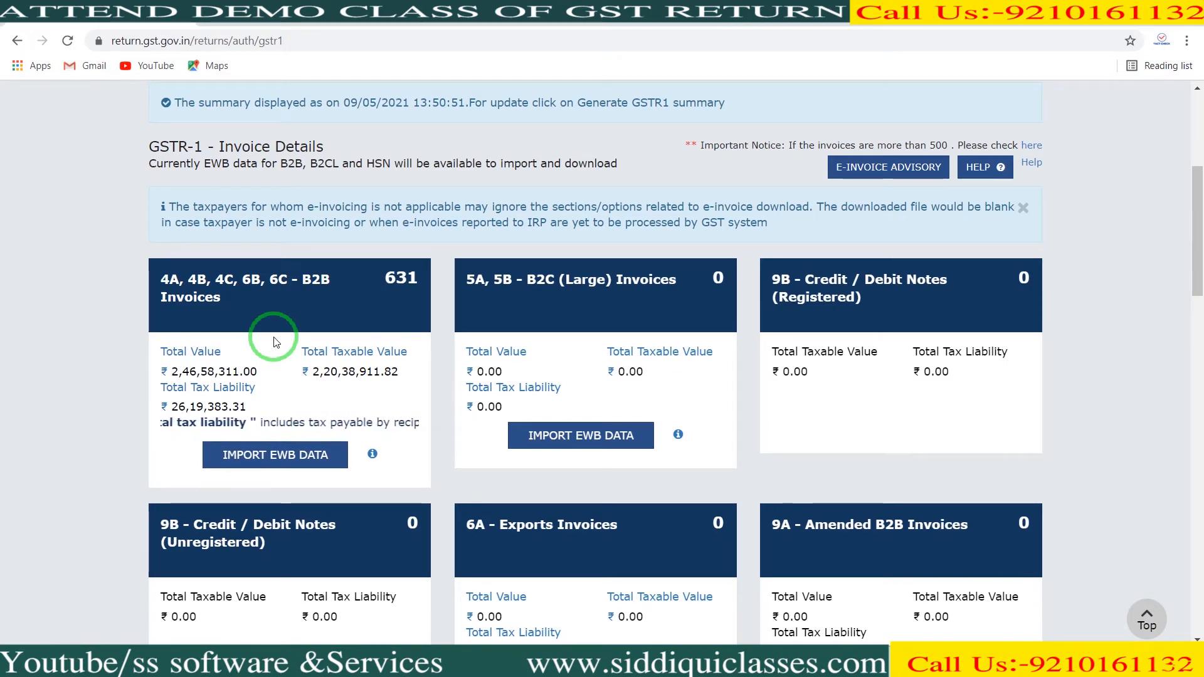
{"action": "left_click", "coordinate": [844, 169]}
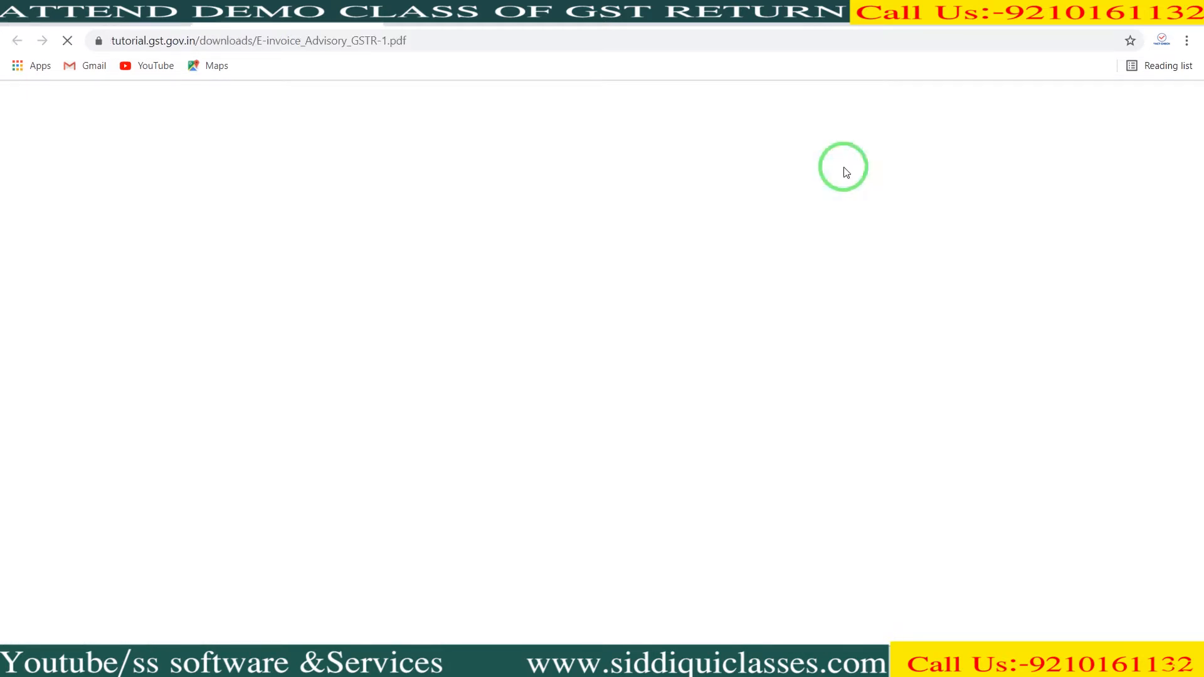
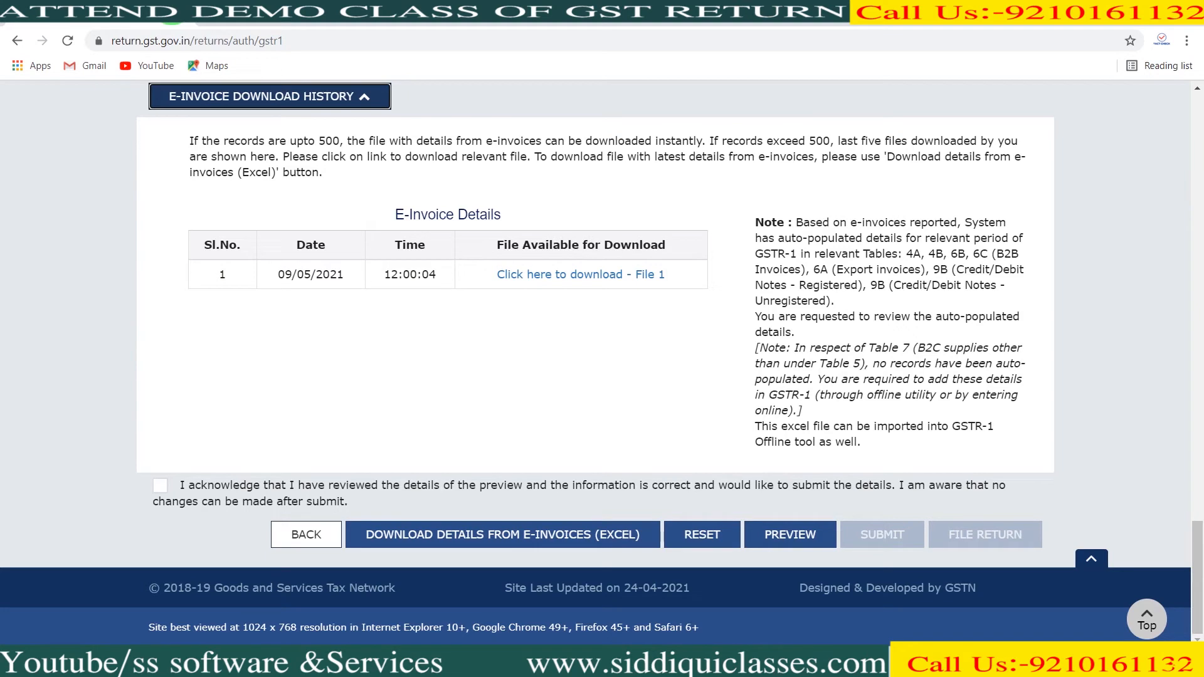
{"action": "left_click", "coordinate": [1201, 202]}
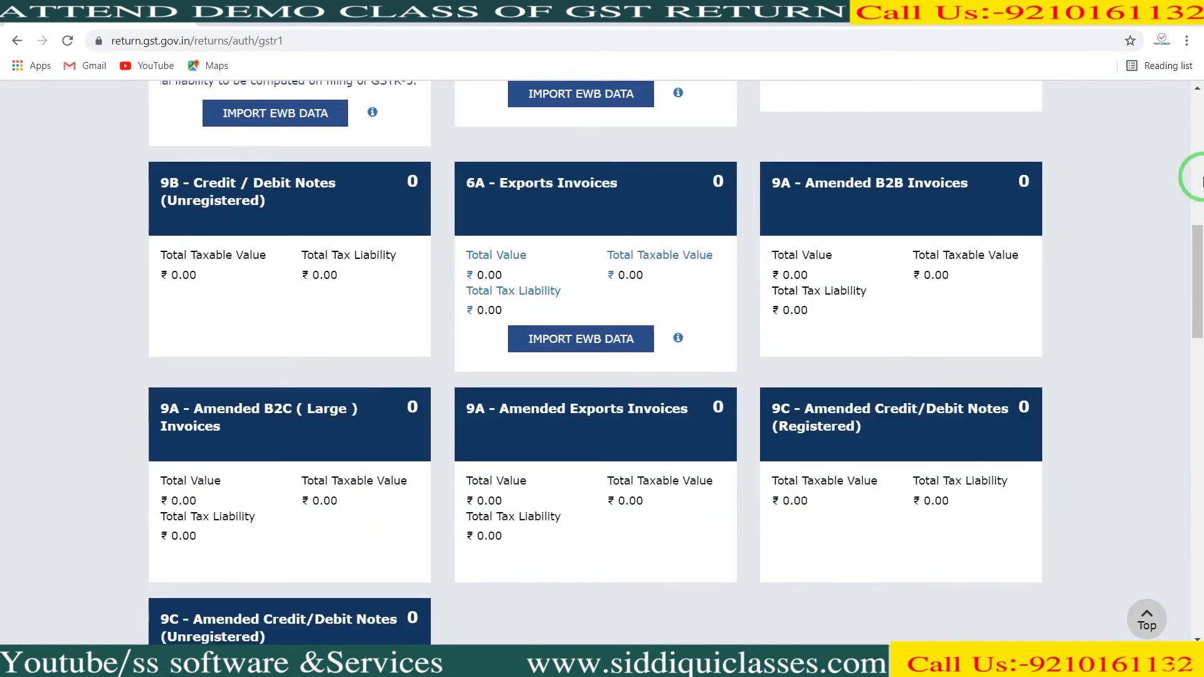
{"action": "left_click", "coordinate": [1203, 177]}
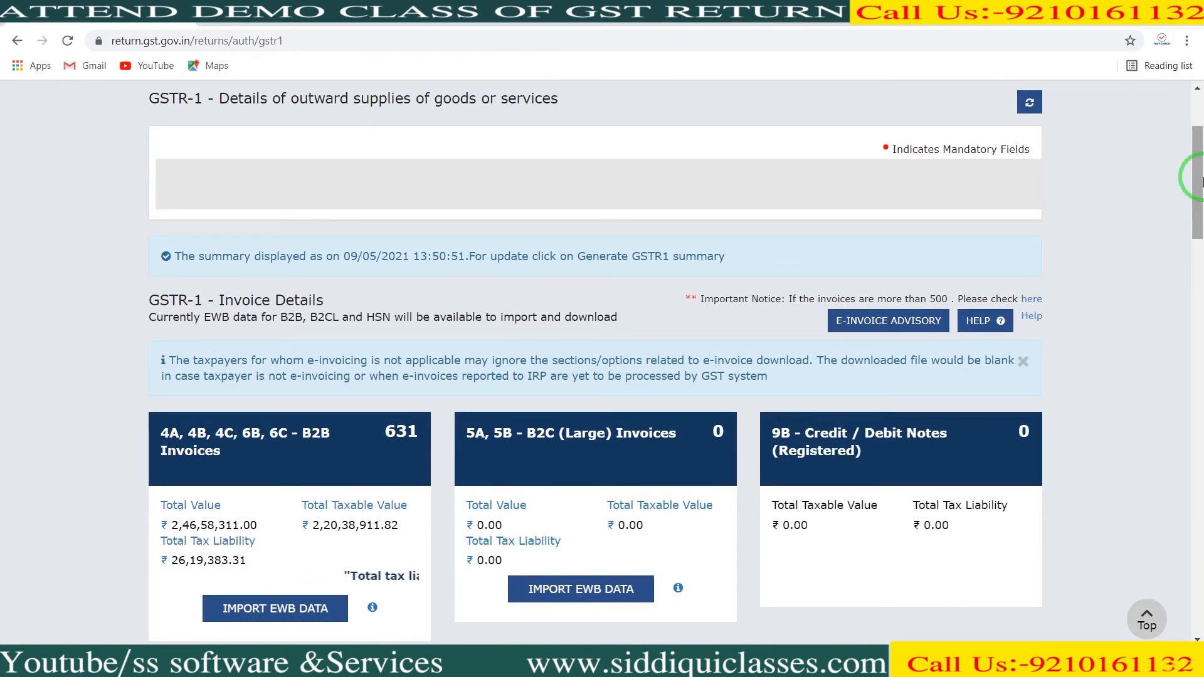
- Switch to Busy and open the GSTR-1 eReturn (New Format) options with JSON as the report format
{"action": "key", "text": "alt+Tab"}
{"action": "key", "text": "alt+Tab"}
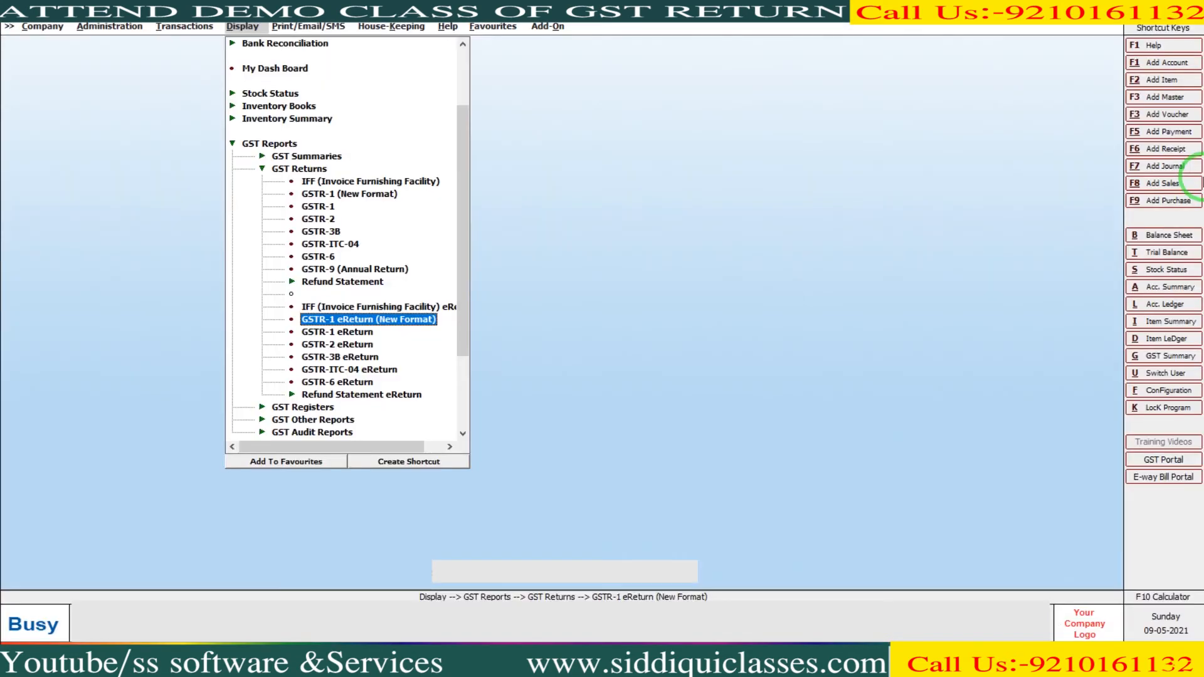
{"action": "key", "text": "Return"}
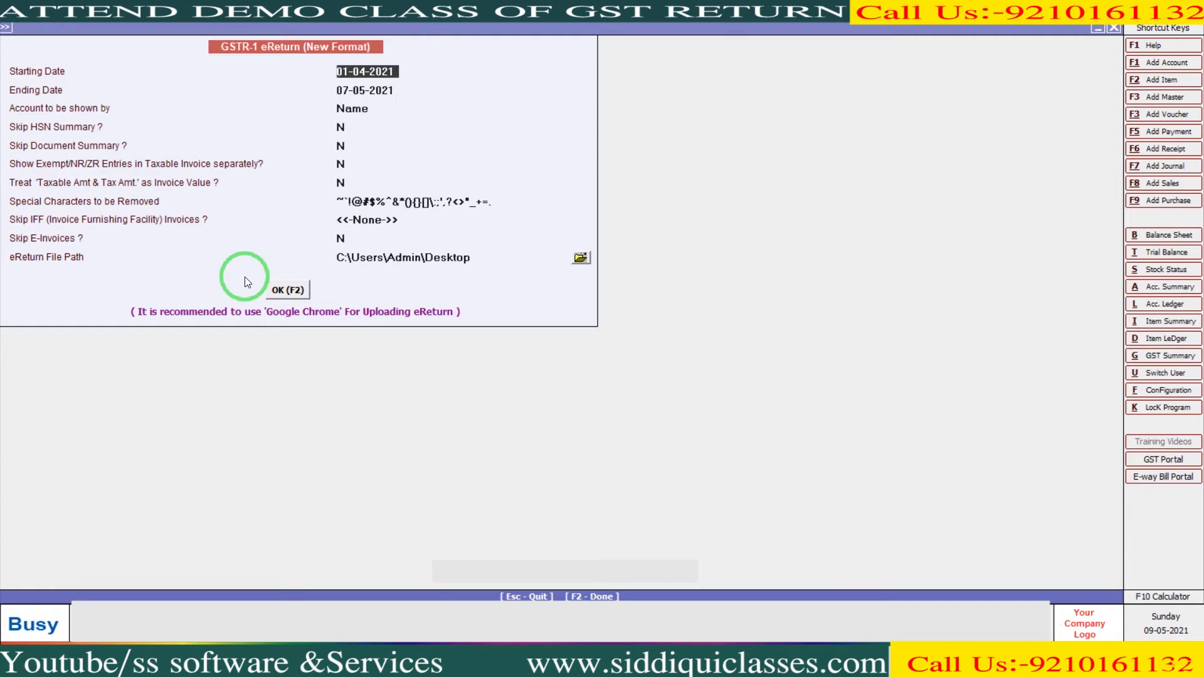
{"action": "key", "text": "F2"}
{"action": "key", "text": "Escape"}
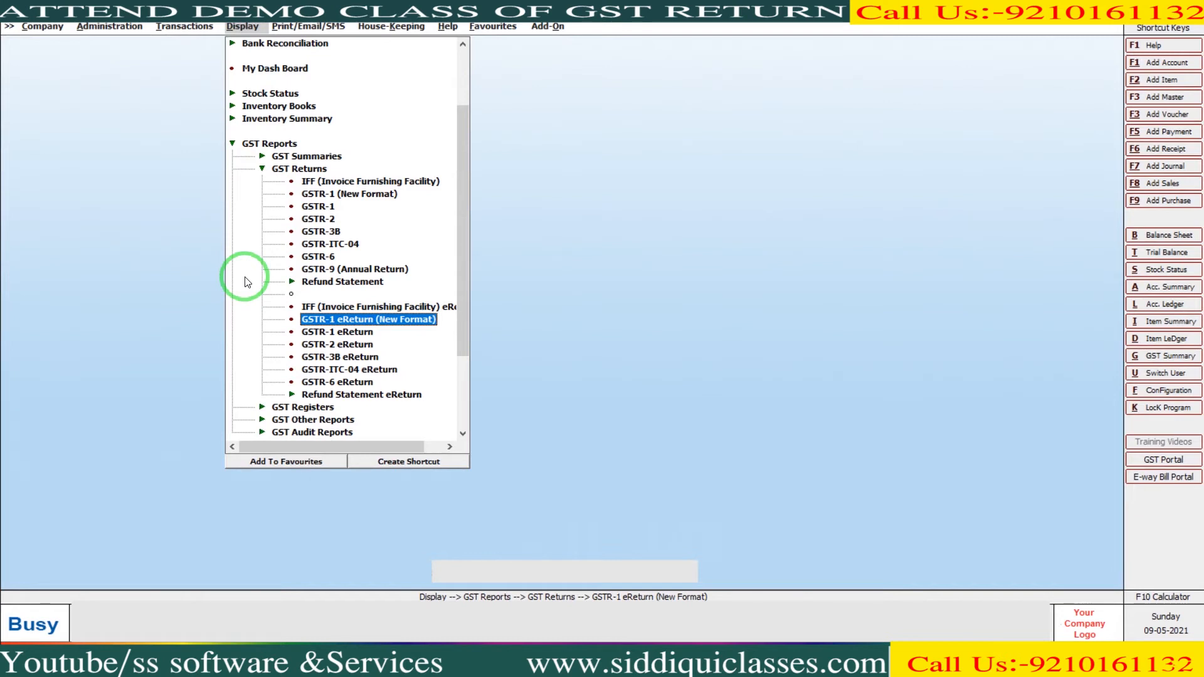
{"action": "key", "text": "Return"}
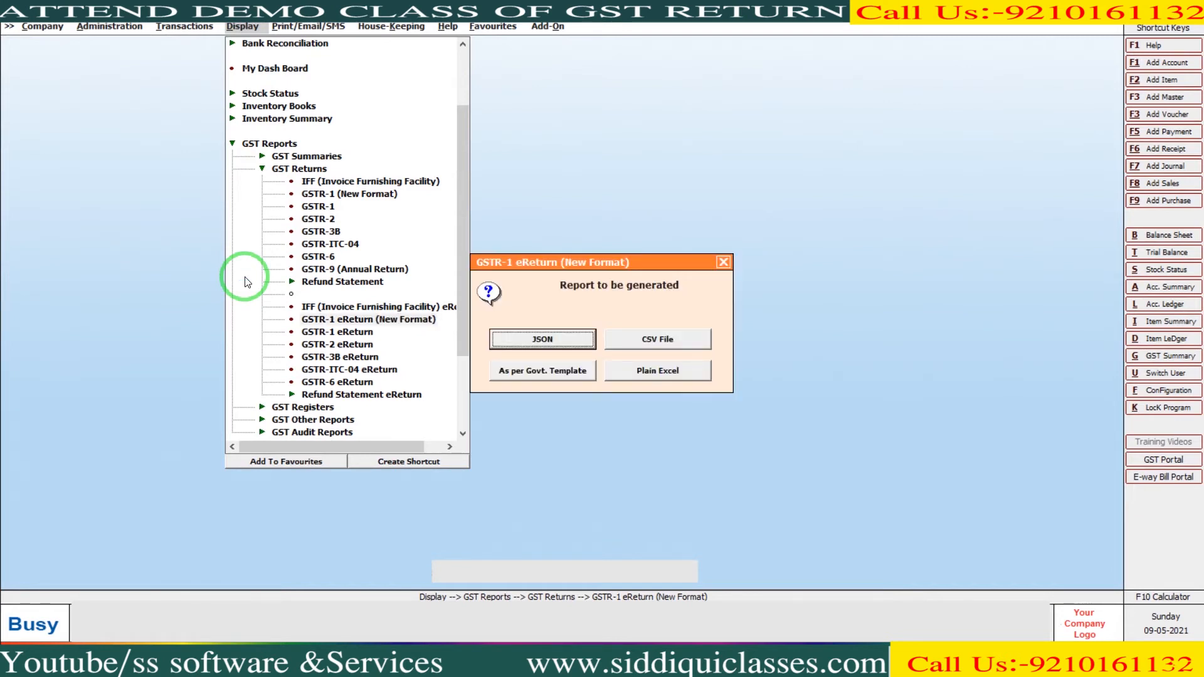
{"action": "key", "text": "Return"}
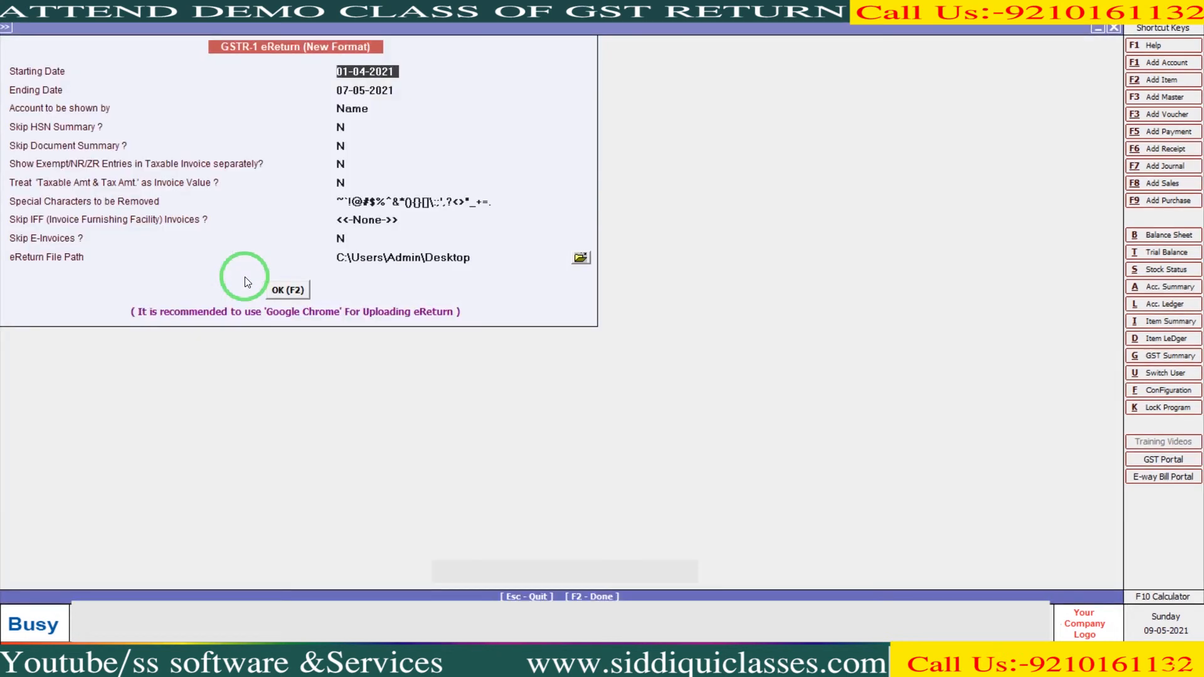
- Set the eReturn period from 01-04-2021 to 30-04-2021 and accept the default options down to Skip E-Invoices
{"action": "type", "text": "1"}
{"action": "type", "text": "-04"}
{"action": "key", "text": "Return"}
{"action": "key", "text": "Return"}
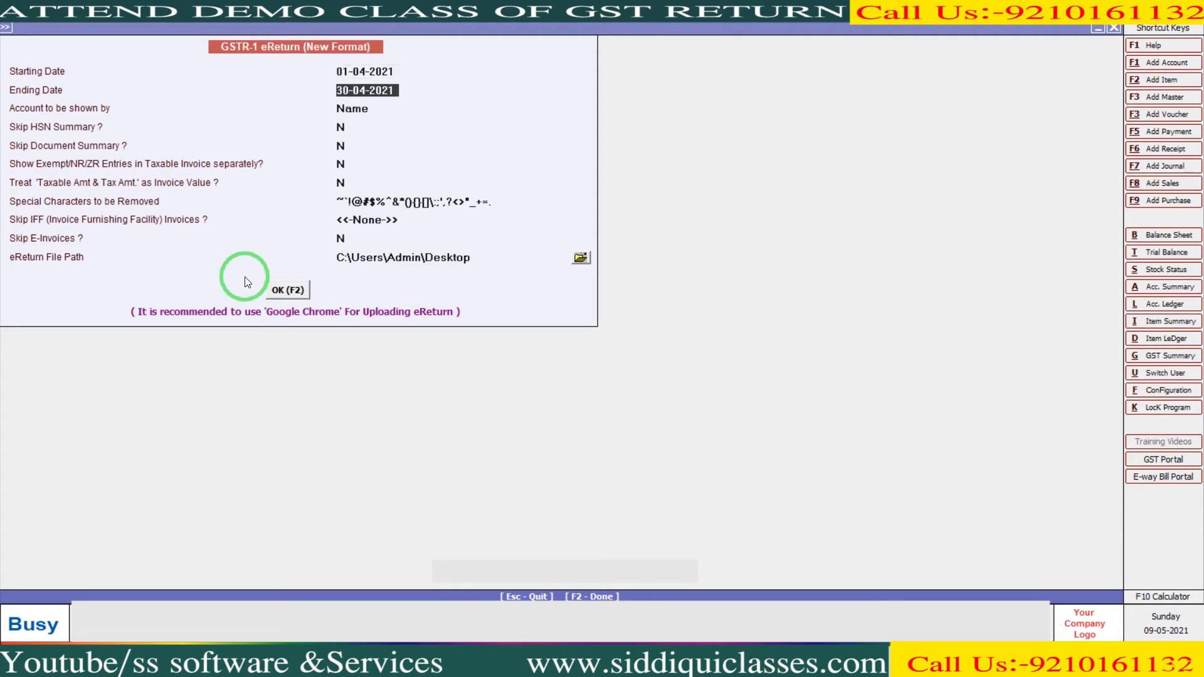
{"action": "key", "text": "Return"}
{"action": "key", "text": "Return"}
{"action": "key", "text": "Return"}
{"action": "key", "text": "Return"}
{"action": "key", "text": "Return"}
{"action": "key", "text": "Return"}
{"action": "key", "text": "Return"}
{"action": "key", "text": "Return"}
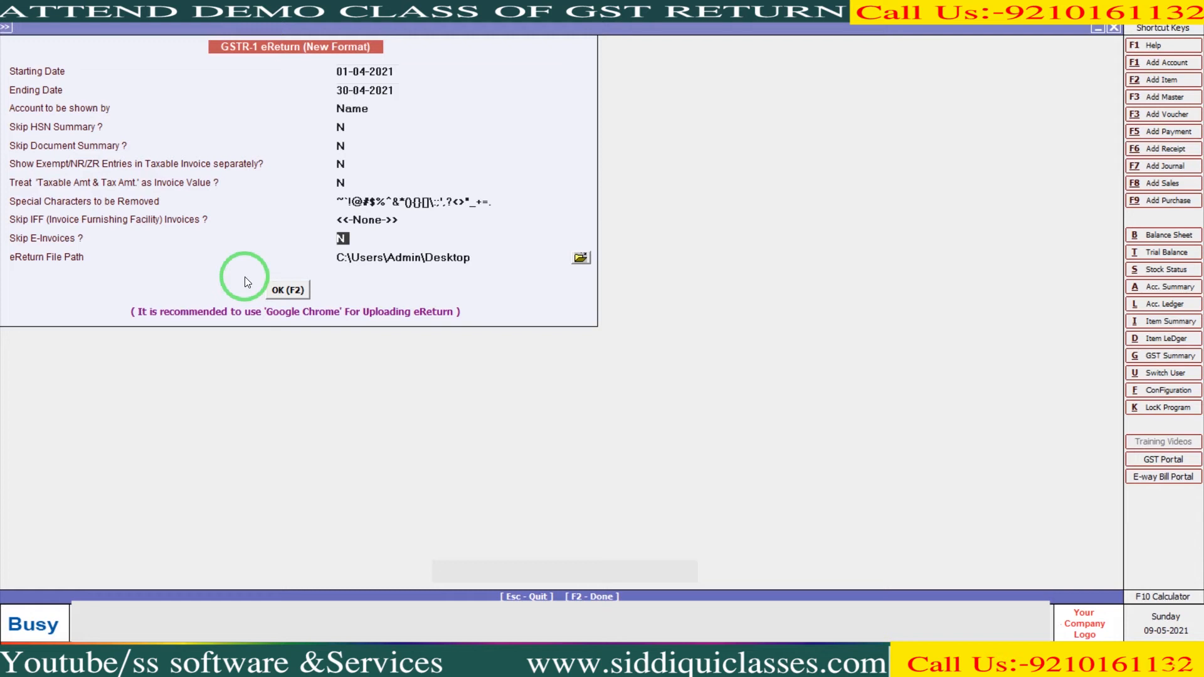
- Check the e-invoice details on the GST portal and set Skip E-Invoices to Y in Busy
{"action": "type", "text": "Y"}
{"action": "key", "text": "alt+Tab"}
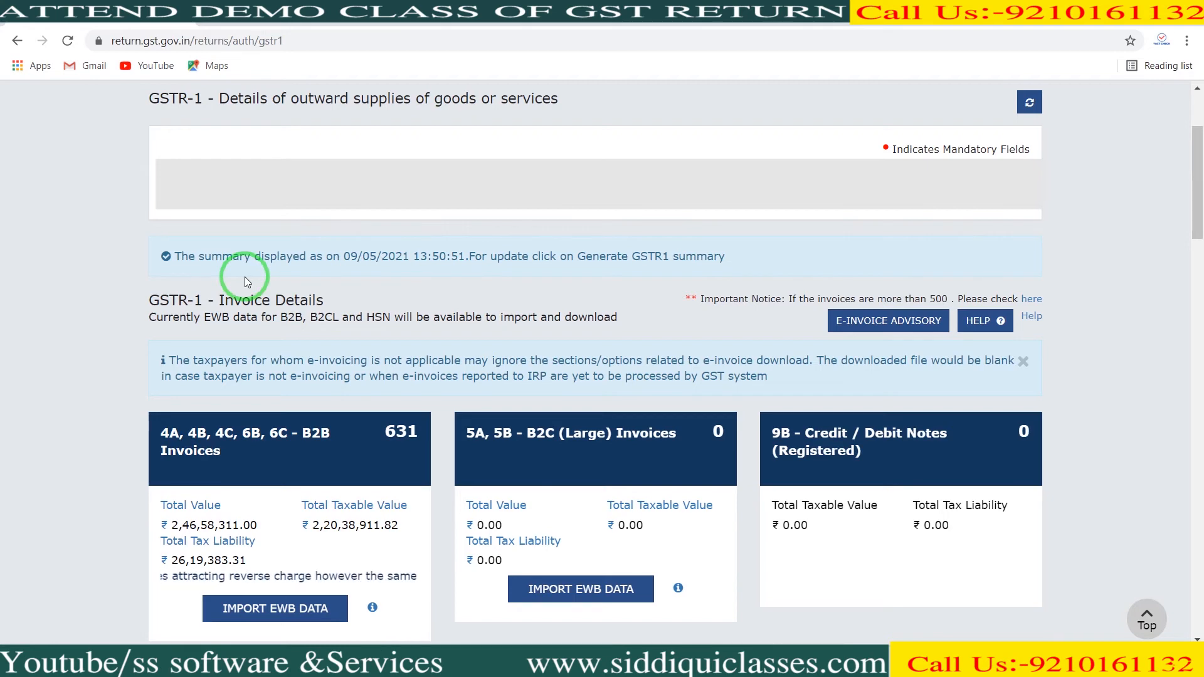
{"action": "key", "text": "alt+Tab"}
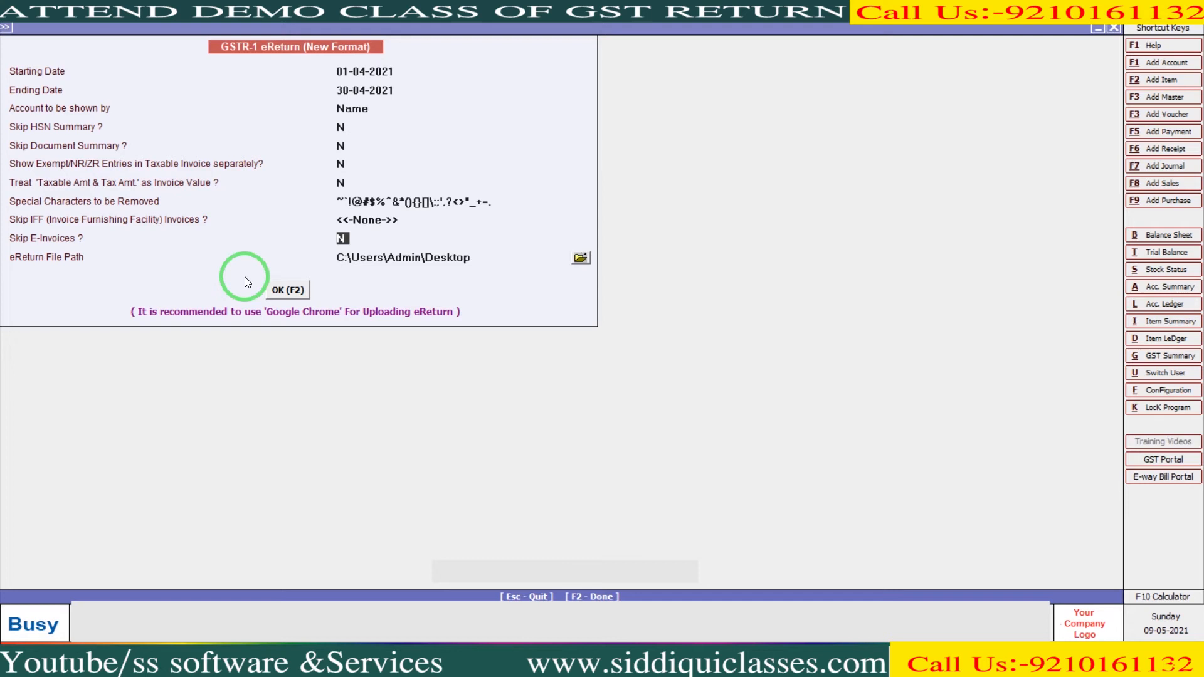
{"action": "key", "text": "Return"}
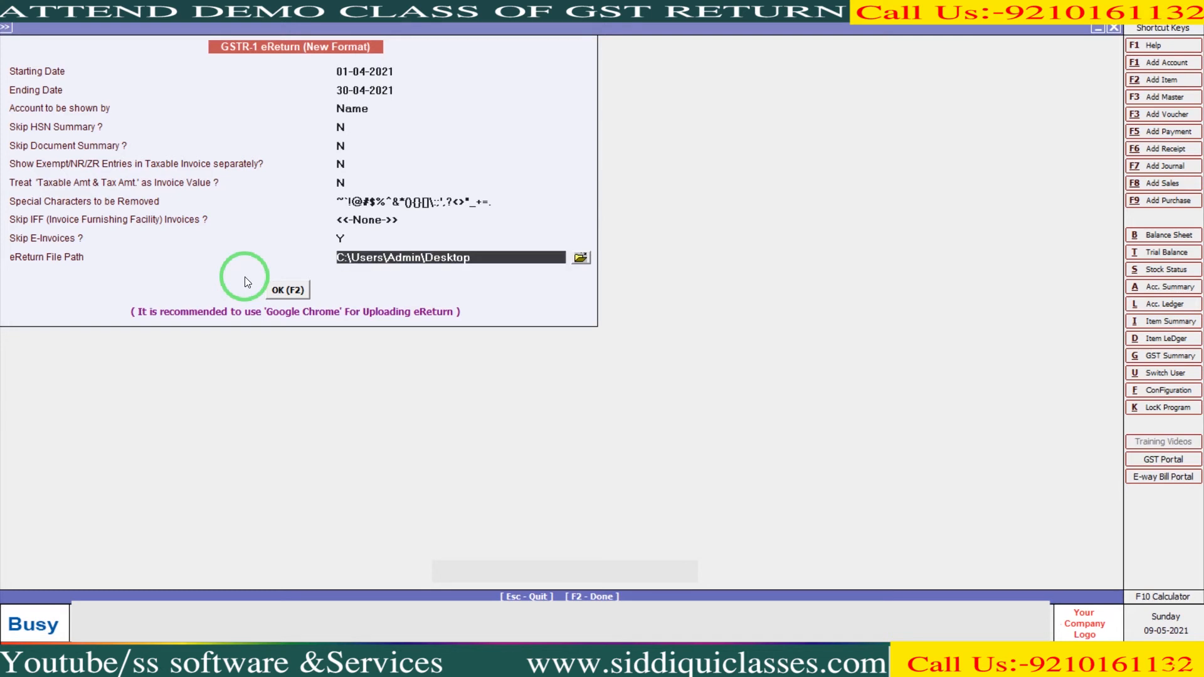
{"action": "left_click", "coordinate": [577, 256]}
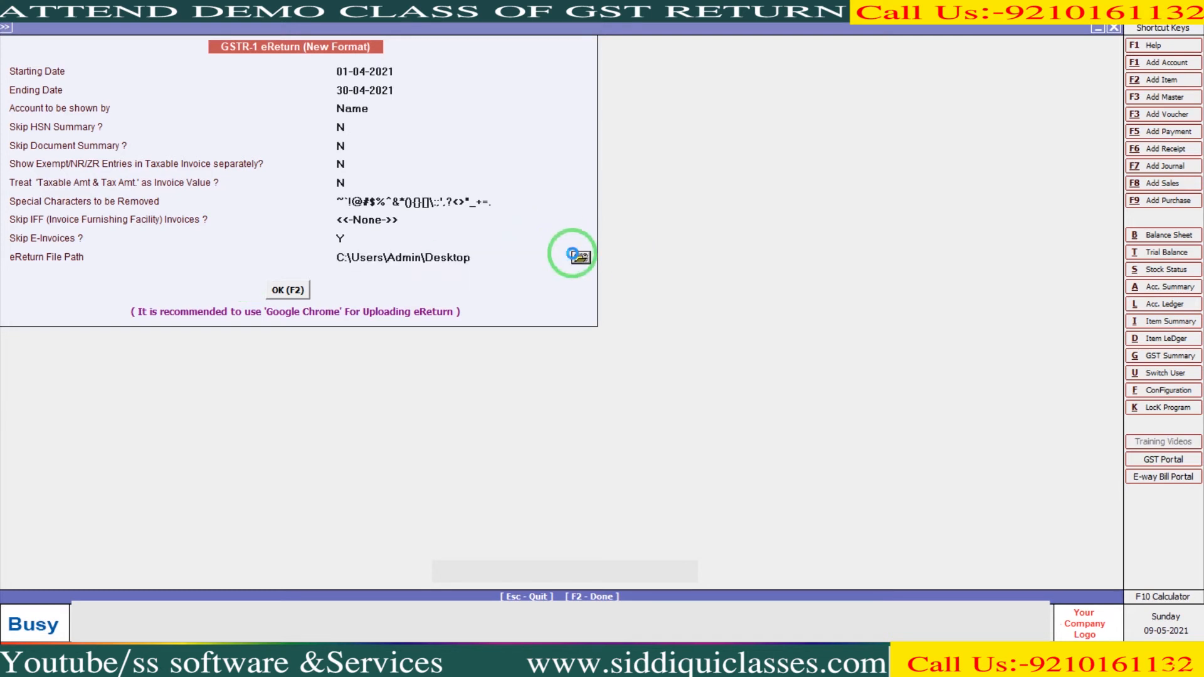
{"action": "left_click", "coordinate": [550, 285]}
{"action": "key", "text": "Escape"}
- Confirm the eReturn options and create the GSTR-1 JSON file directly, without checking for errors first
{"action": "left_click", "coordinate": [290, 292]}
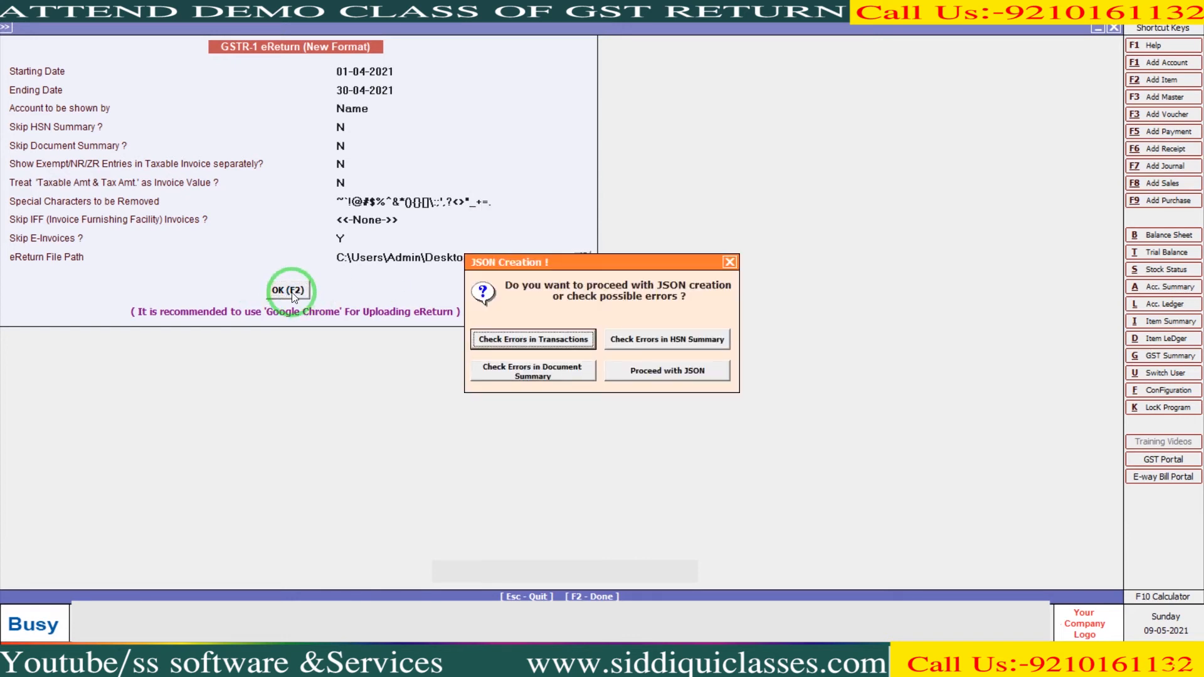
{"action": "key", "text": "Tab"}
{"action": "key", "text": "Tab"}
{"action": "key", "text": "Tab"}
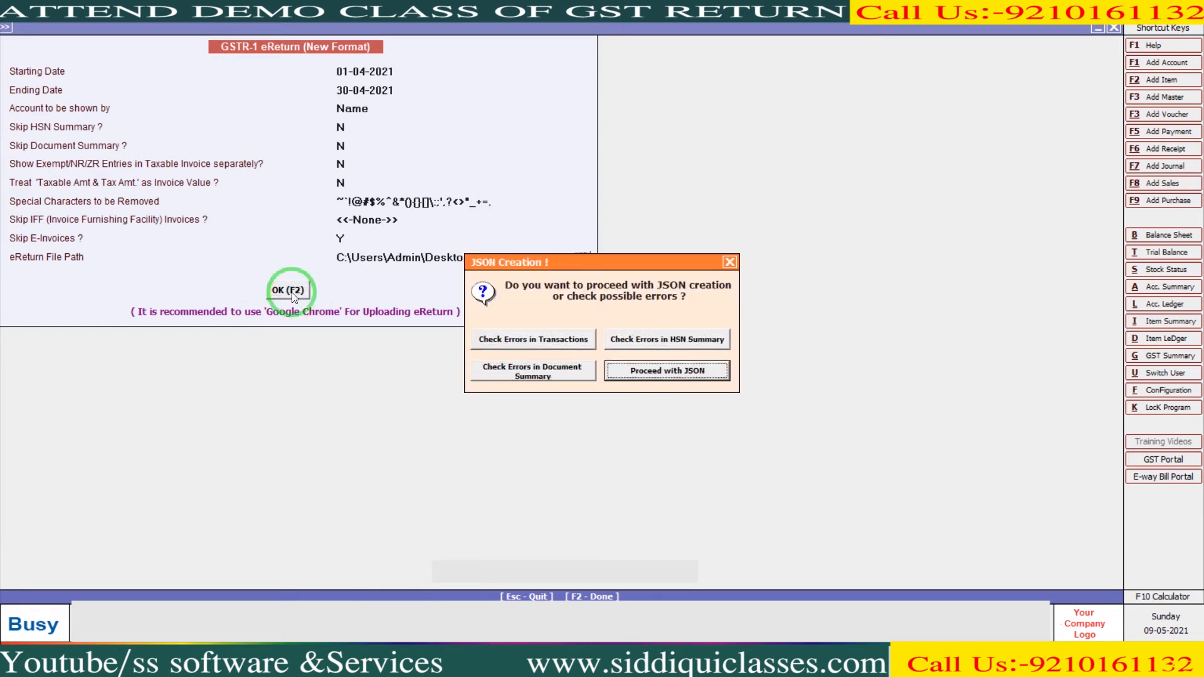
{"action": "key", "text": "Return"}
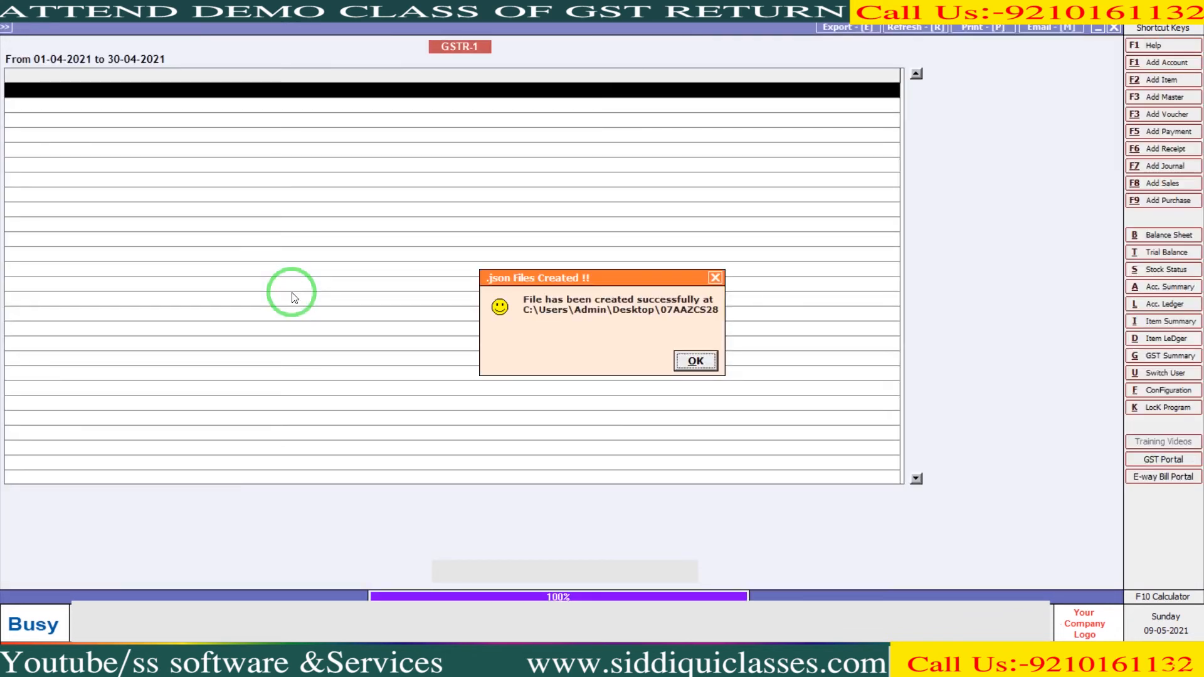
{"action": "key", "text": "Return"}
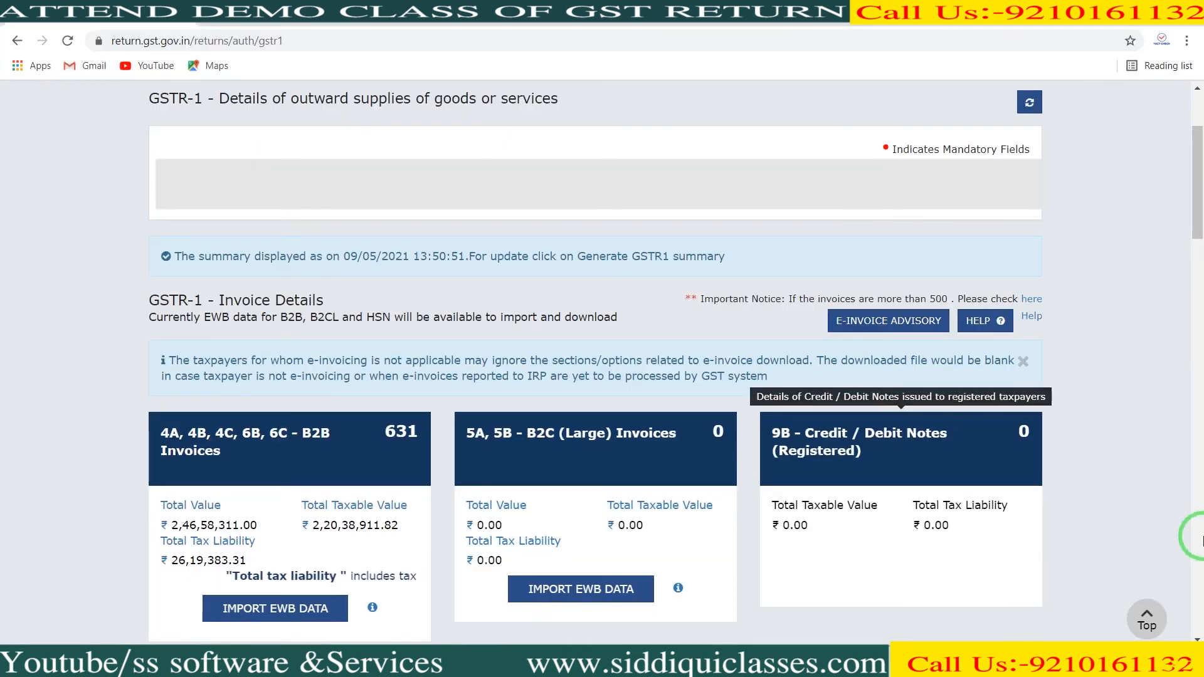
- Switch to the GST portal and leave the GSTR-1 page for the File Returns page
{"action": "left_click", "coordinate": [1200, 537]}
{"action": "left_click", "coordinate": [1200, 566]}
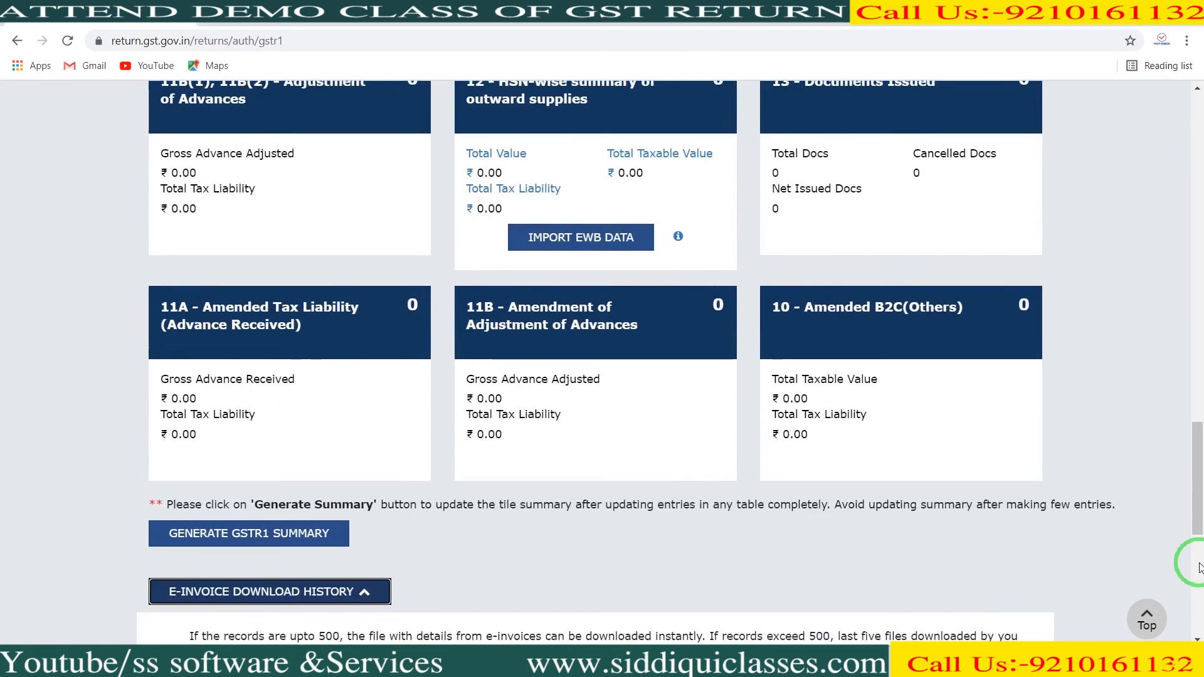
{"action": "left_click", "coordinate": [1200, 567]}
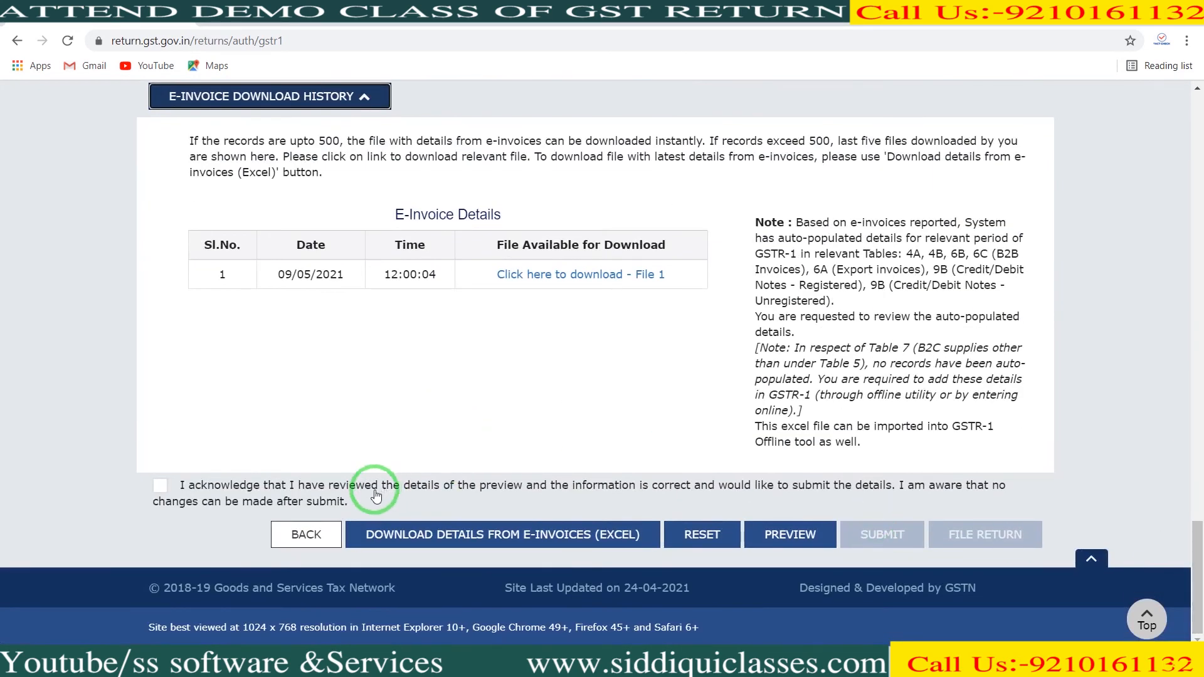
{"action": "left_click", "coordinate": [306, 538]}
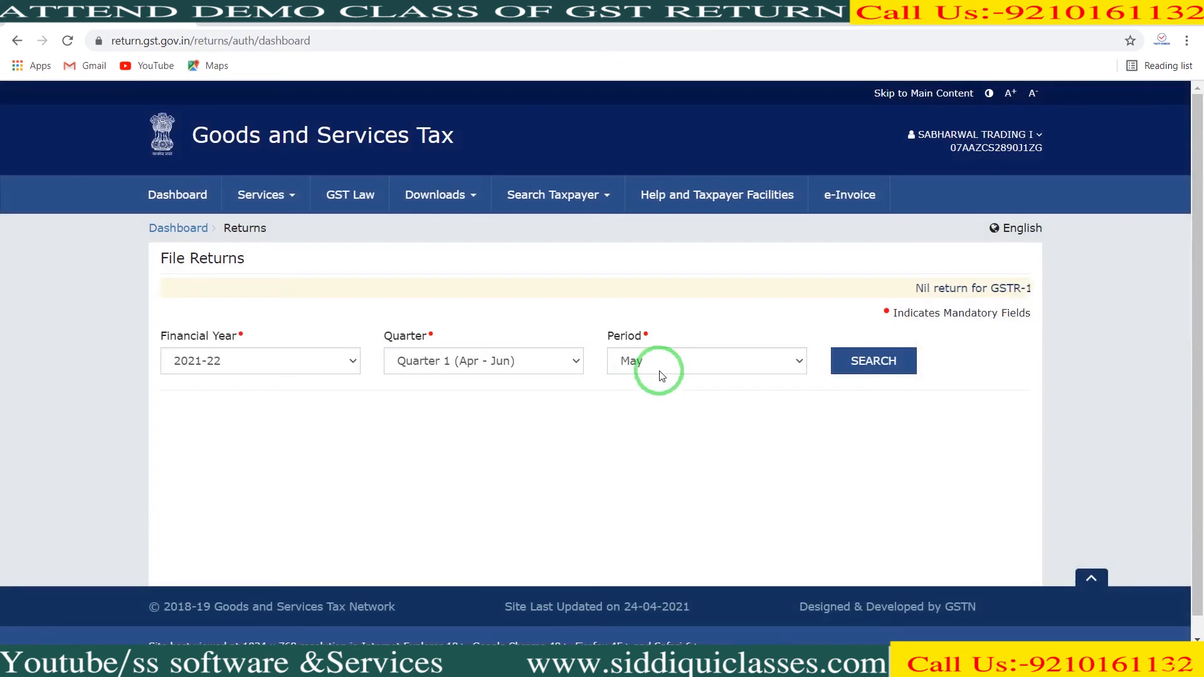
- Search the returns for the April period of 2021-22 and open offline preparation for GSTR-1
{"action": "left_click", "coordinate": [659, 376]}
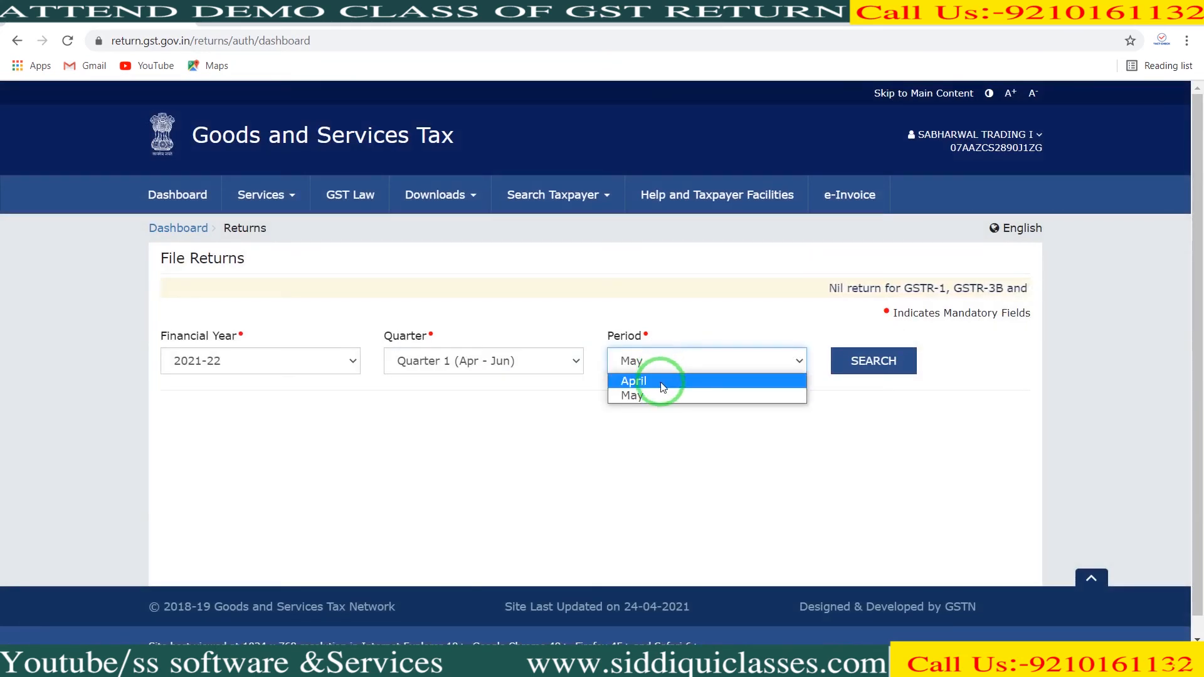
{"action": "left_click", "coordinate": [663, 385]}
{"action": "left_click", "coordinate": [894, 361]}
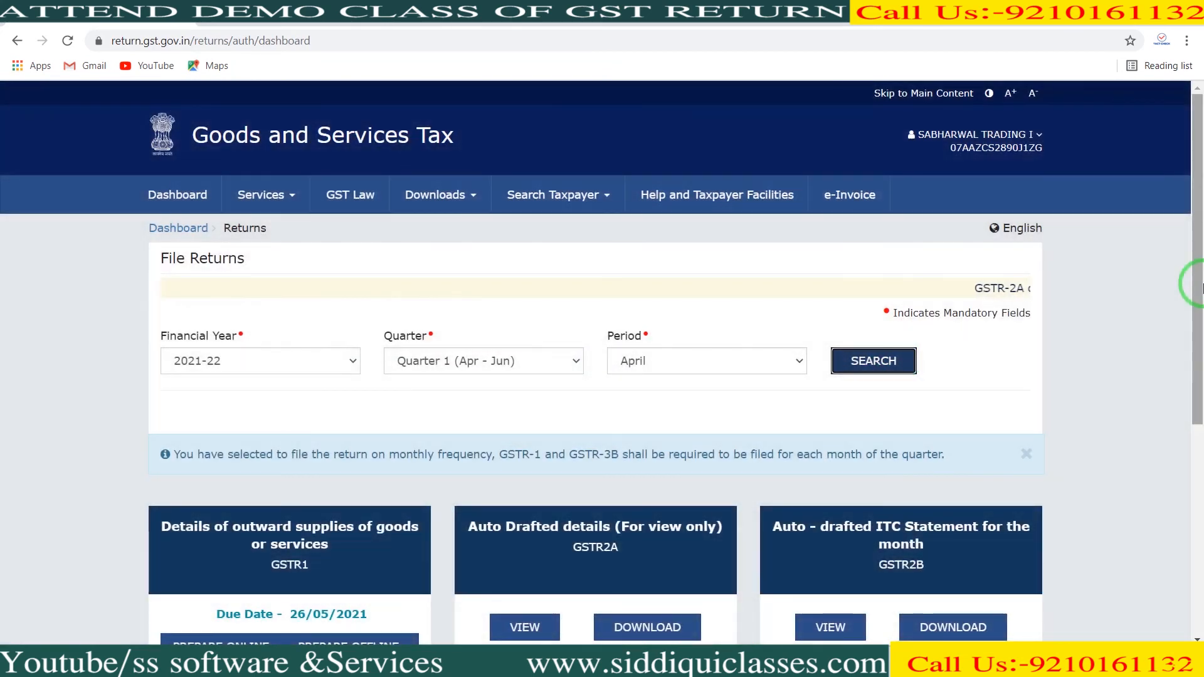
{"action": "left_click_drag", "start_coordinate": [1196, 282], "coordinate": [1186, 411]}
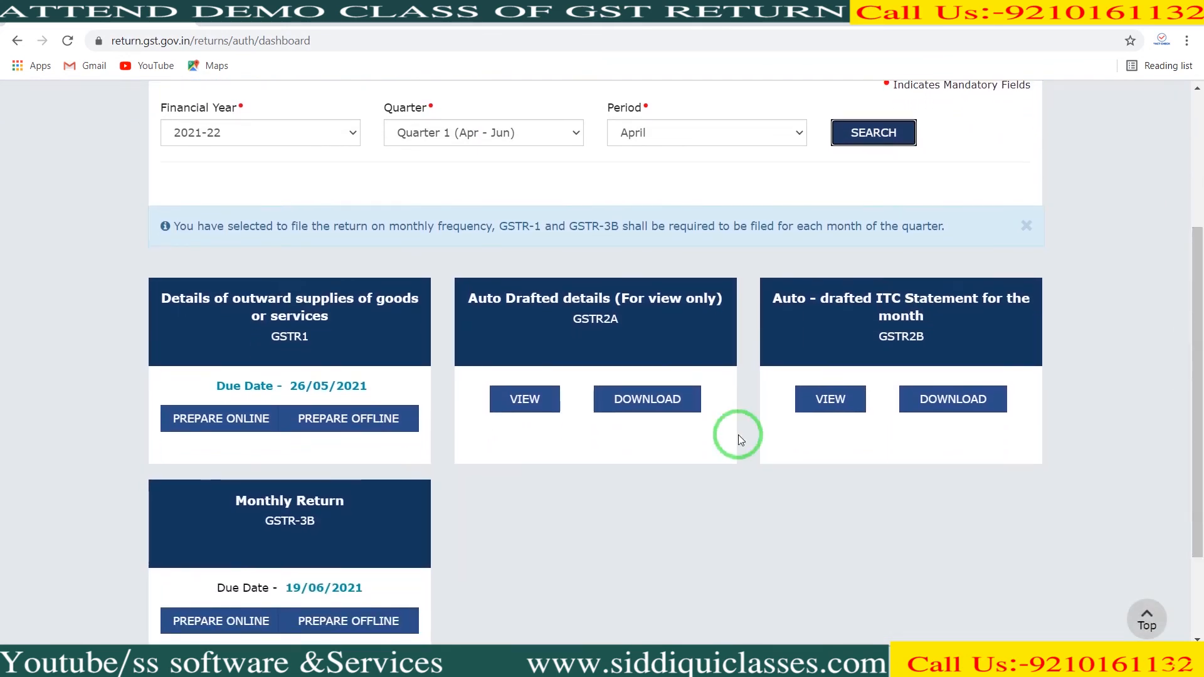
{"action": "left_click", "coordinate": [332, 417]}
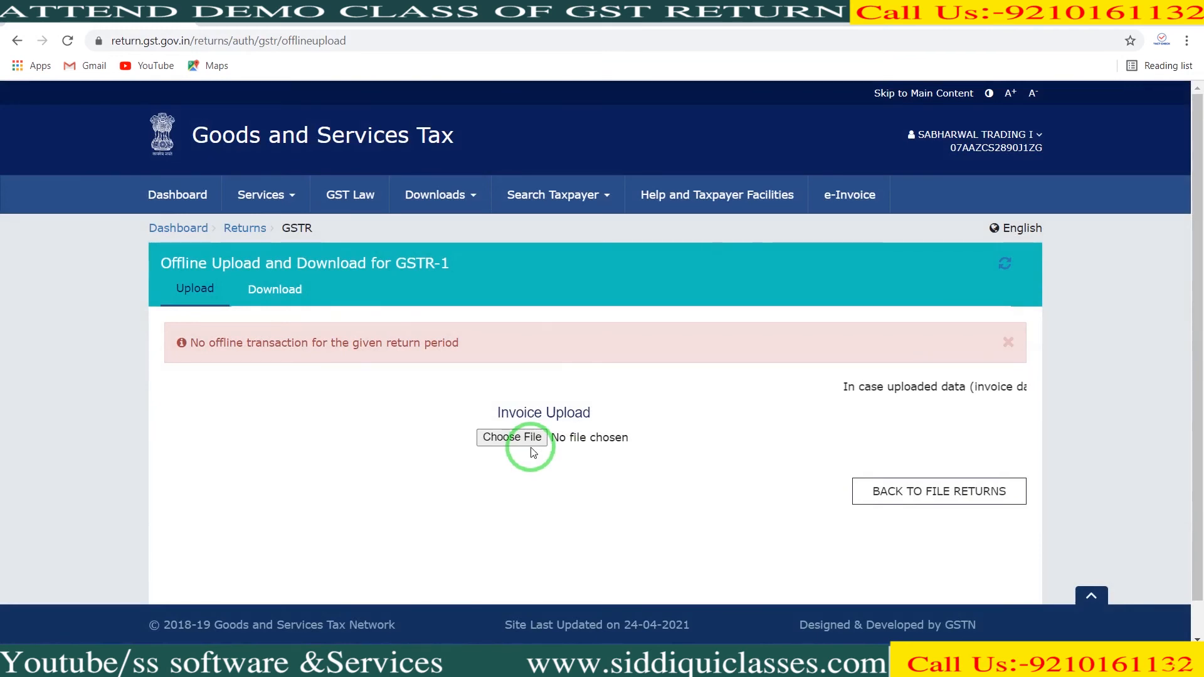
- Upload the April 2021 GSTR-1 JSON file from the Desktop and refresh the upload status
{"action": "left_click", "coordinate": [530, 442]}
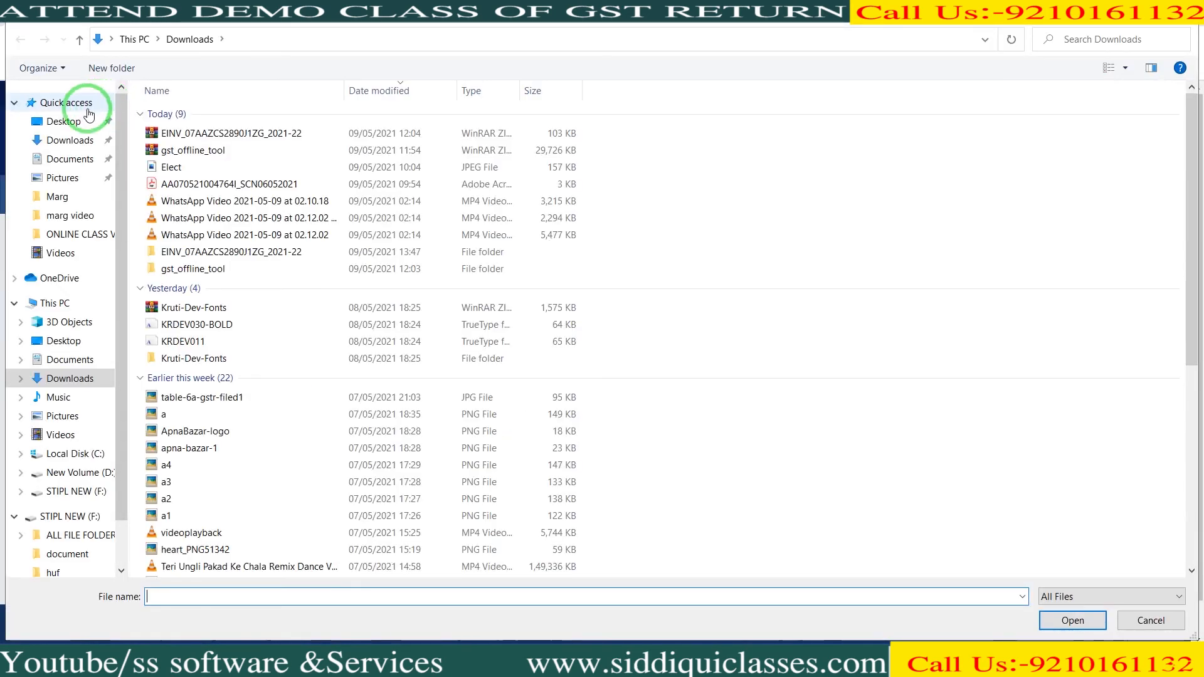
{"action": "left_click", "coordinate": [85, 119]}
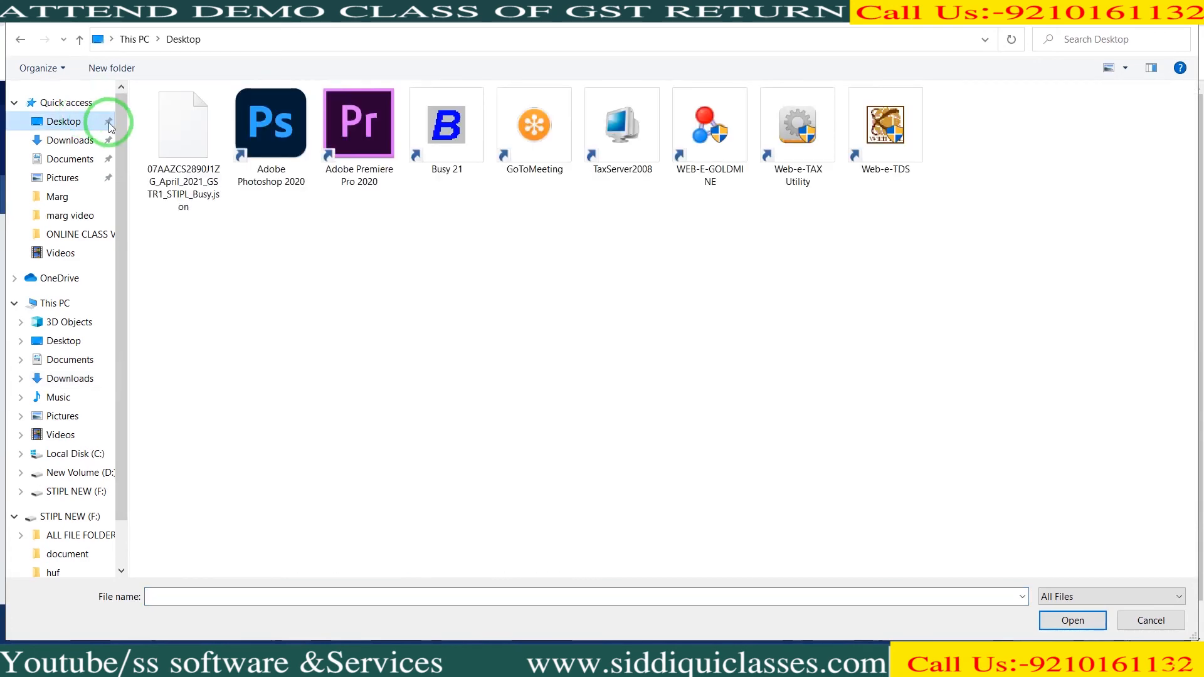
{"action": "double_click", "coordinate": [151, 139]}
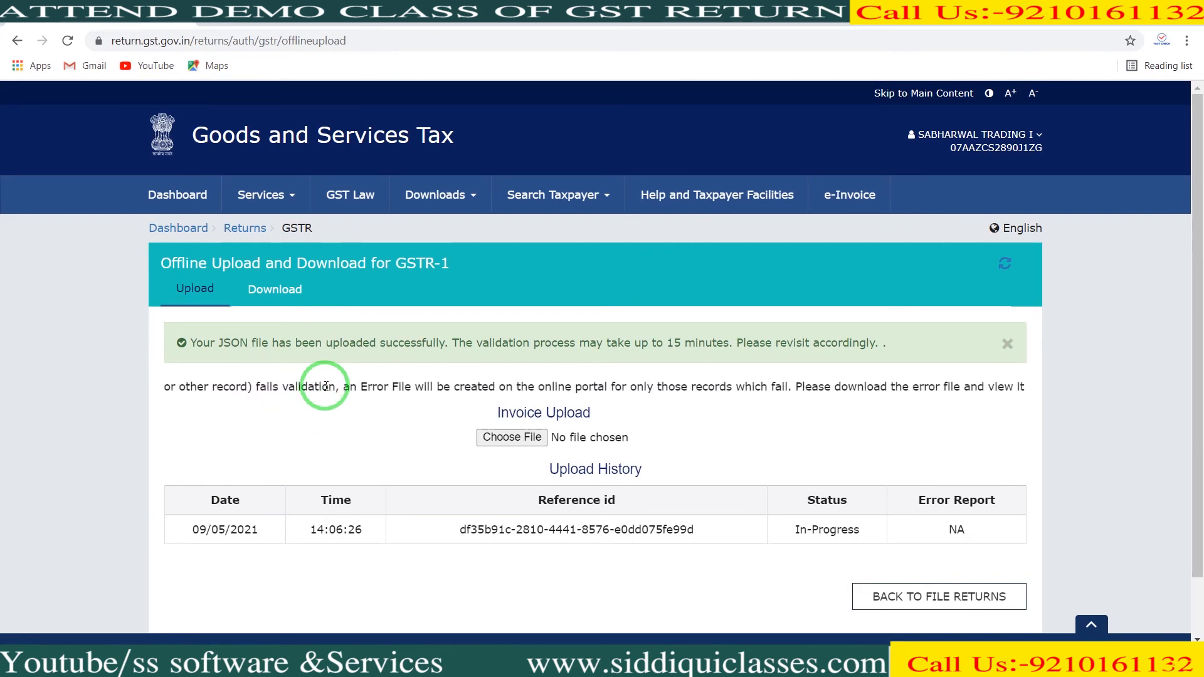
{"action": "left_click", "coordinate": [1005, 259]}
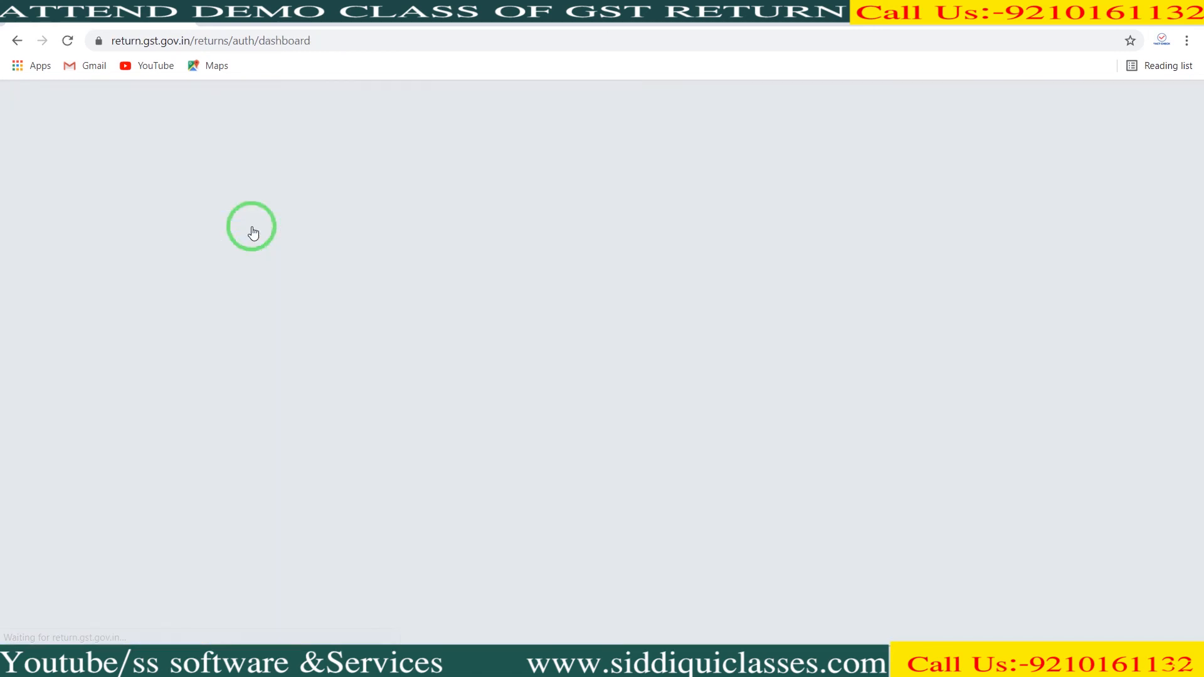
- Go back to File Returns, search for the April period and open GSTR-1 for online preparation
{"action": "left_click", "coordinate": [252, 232]}
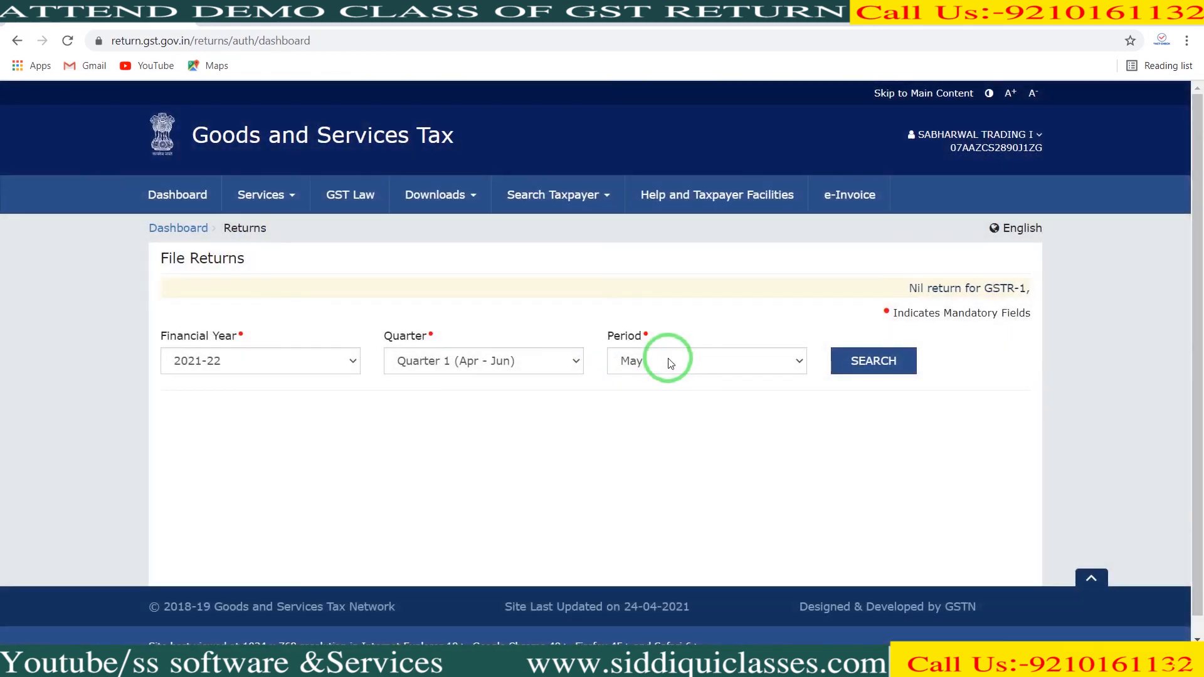
{"action": "left_click", "coordinate": [670, 362]}
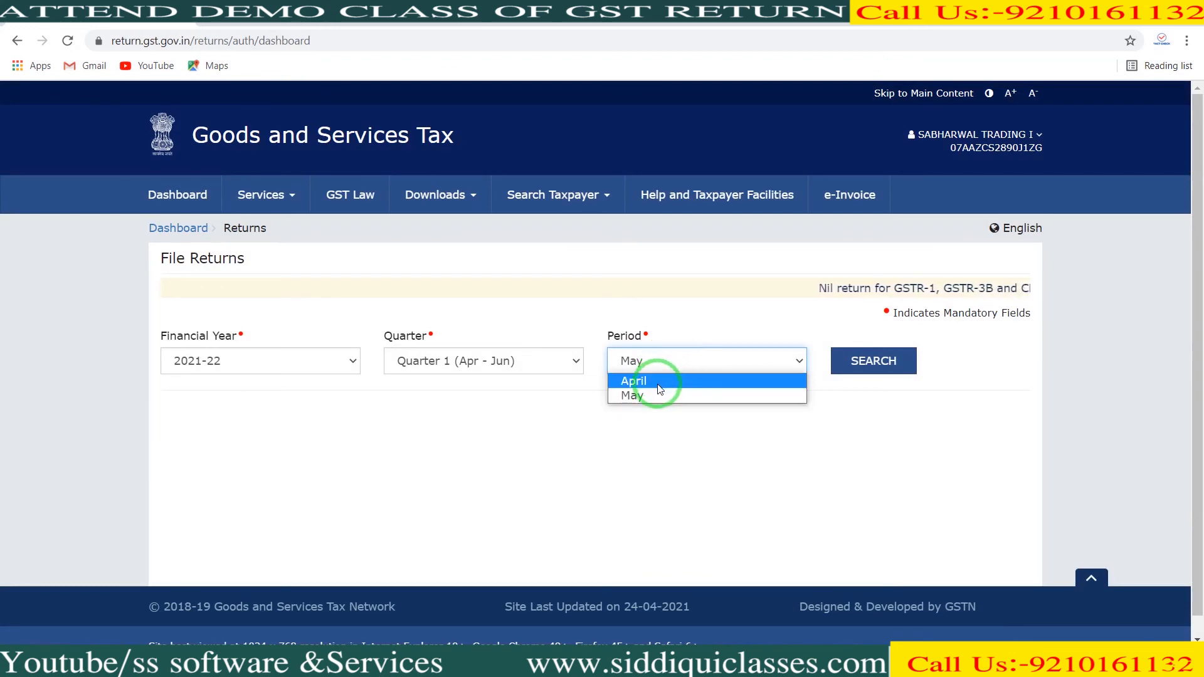
{"action": "left_click", "coordinate": [658, 380]}
{"action": "left_click", "coordinate": [855, 373]}
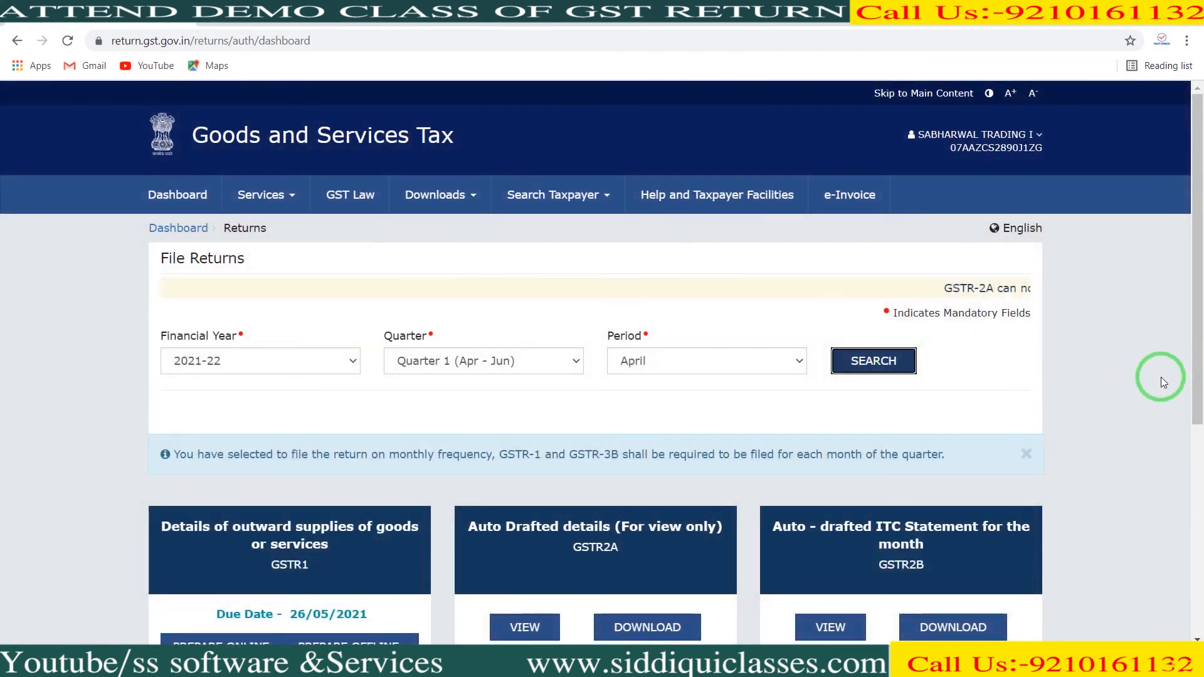
{"action": "left_click_drag", "start_coordinate": [1196, 373], "coordinate": [1185, 479]}
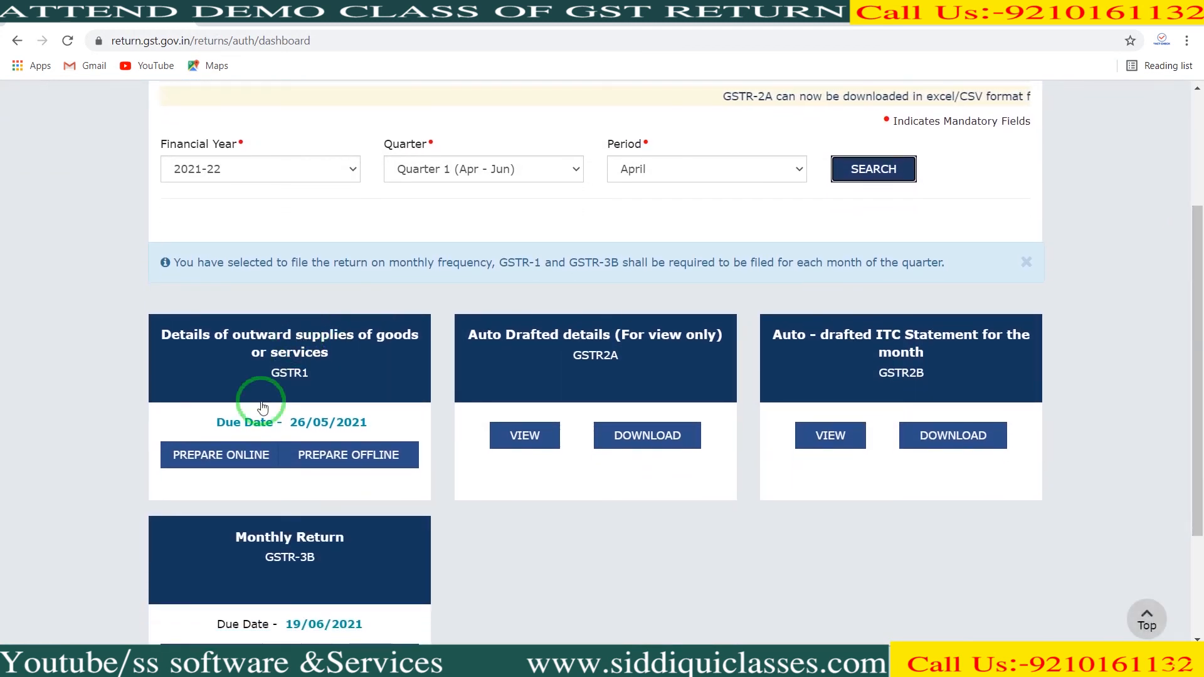
{"action": "left_click", "coordinate": [280, 372]}
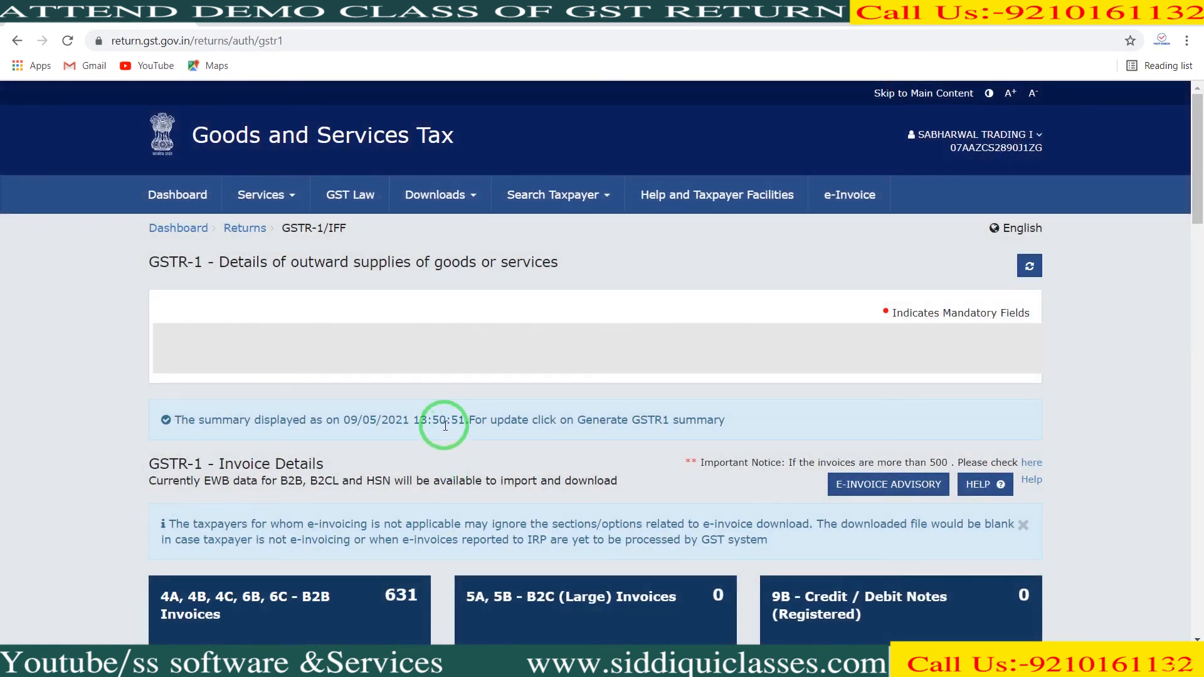
- Generate the GSTR-1 summary on the portal and refresh the page
{"action": "left_click_drag", "start_coordinate": [1197, 196], "coordinate": [1201, 562]}
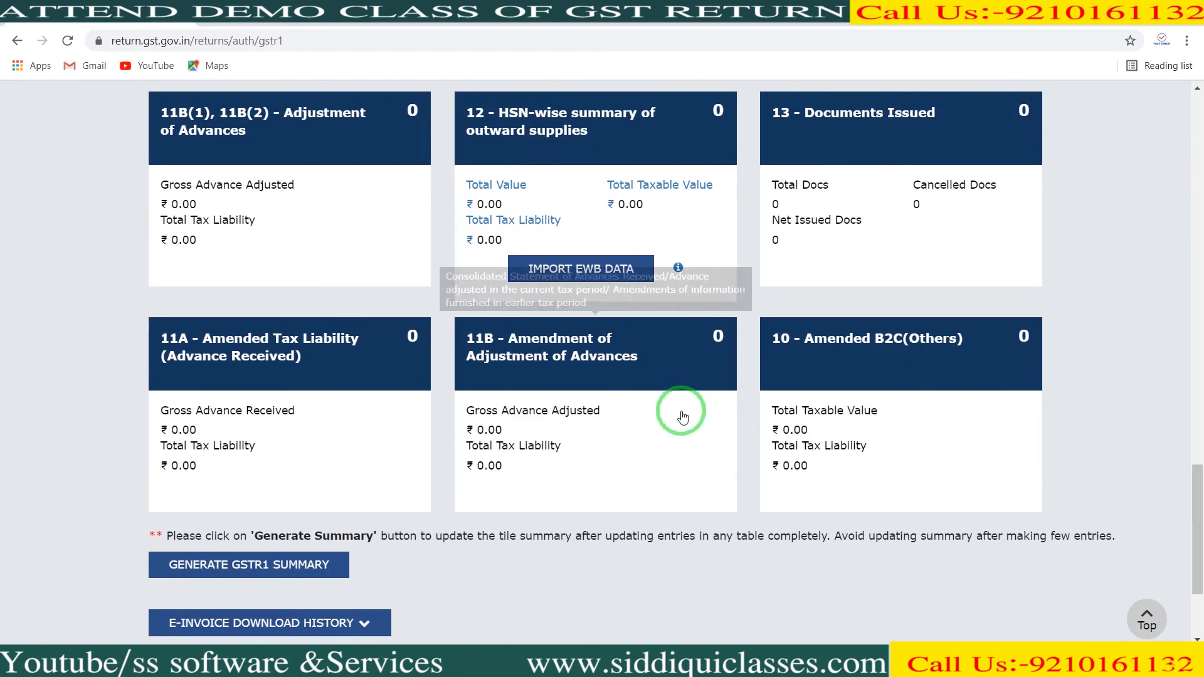
{"action": "left_click", "coordinate": [310, 569]}
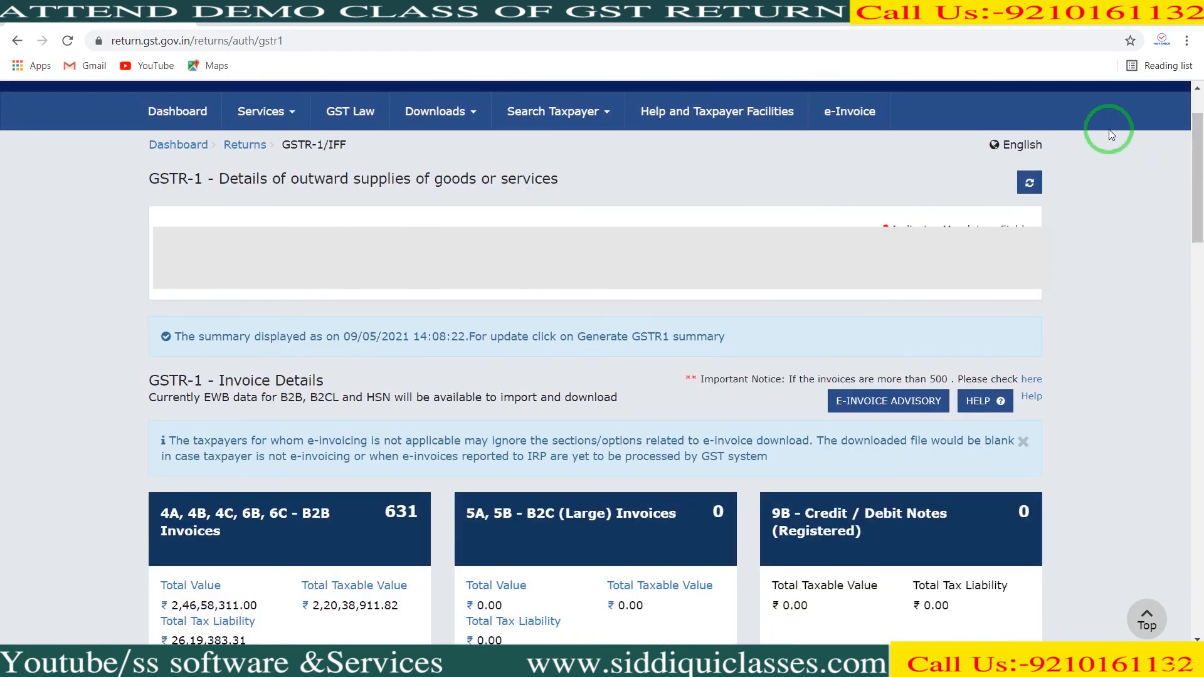
{"action": "left_click", "coordinate": [1029, 181]}
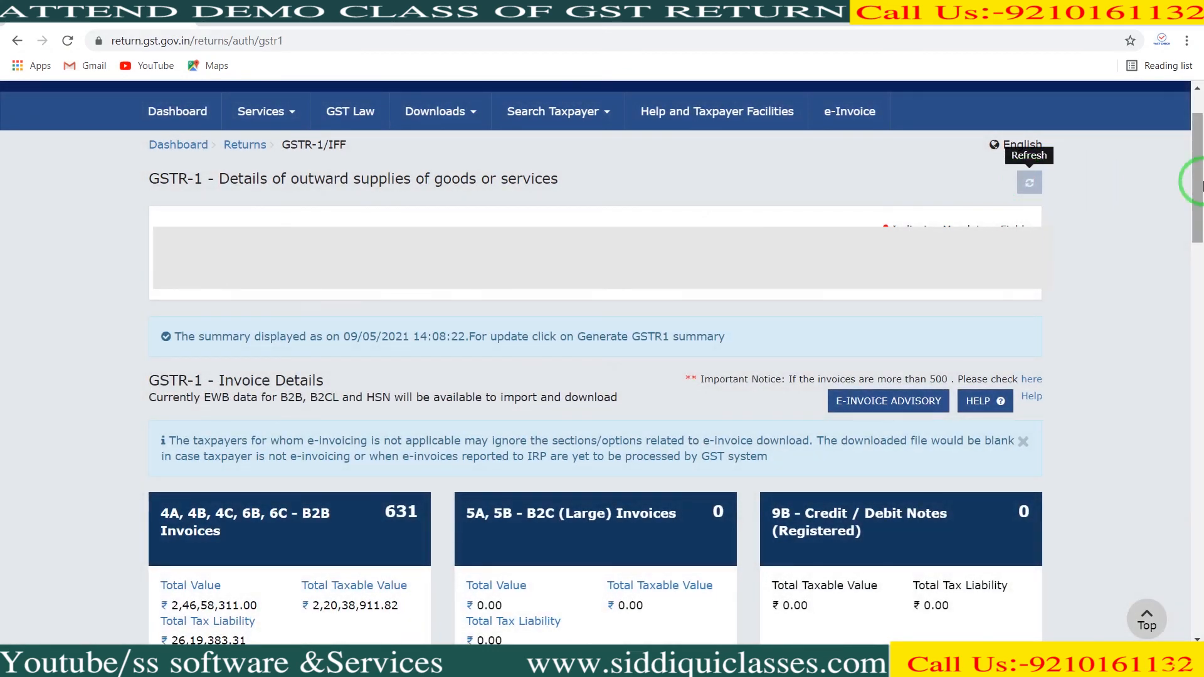
- Compare the portal's B2B, HSN summary and documents issued figures with the GSTR-1 report in Busy
{"action": "left_click_drag", "start_coordinate": [1199, 180], "coordinate": [1198, 455]}
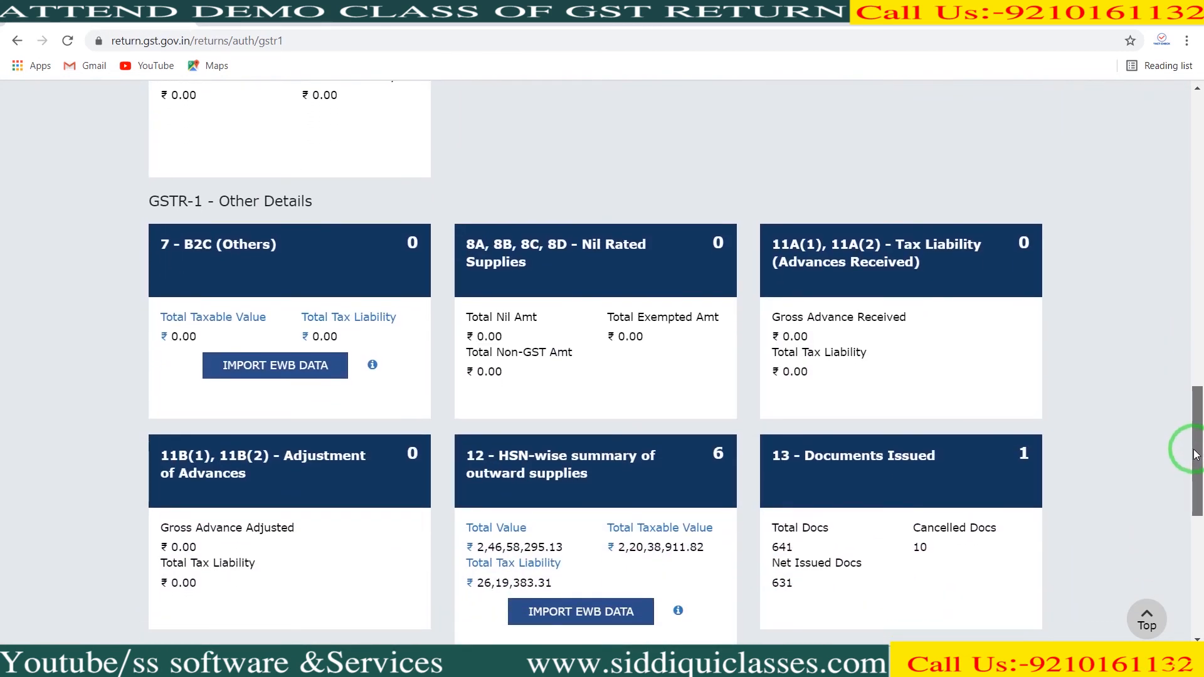
{"action": "left_click_drag", "start_coordinate": [1197, 455], "coordinate": [1201, 234]}
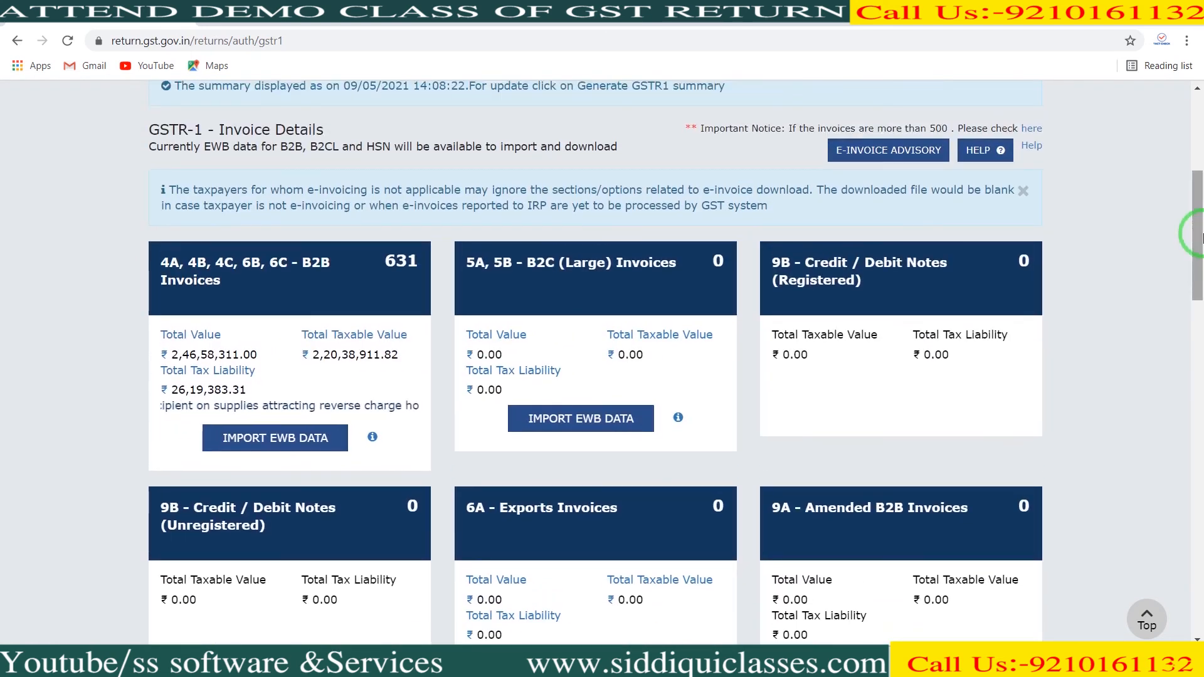
{"action": "key", "text": "alt+Tab"}
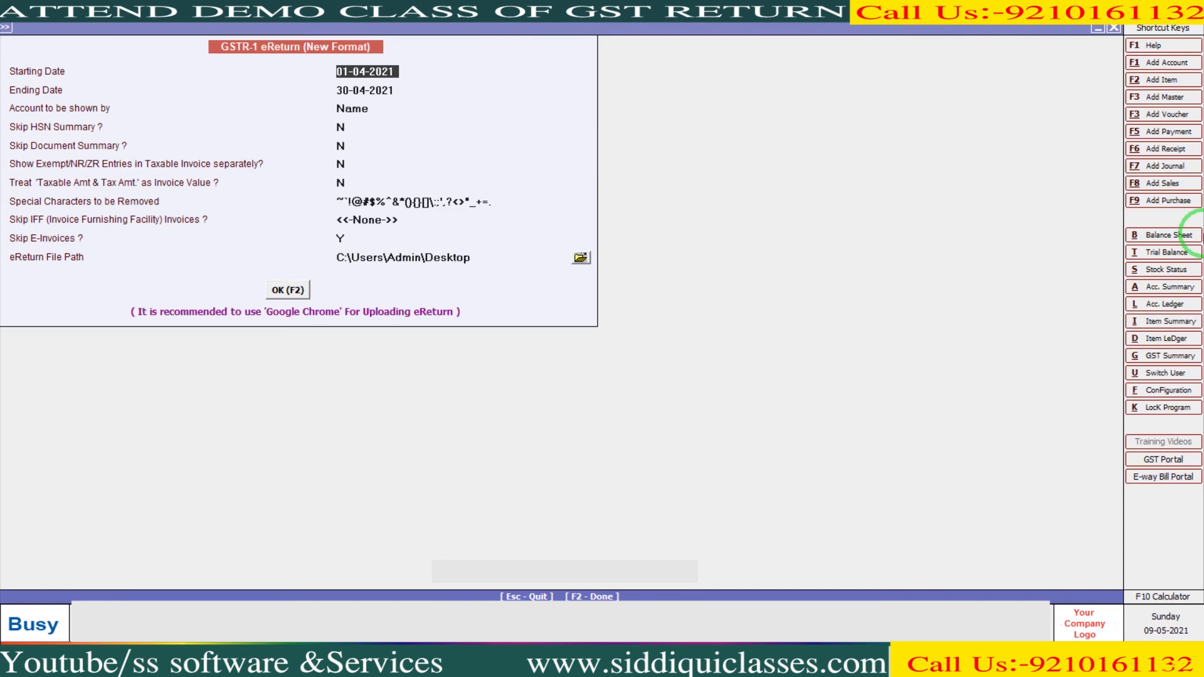
{"action": "key", "text": "Escape"}
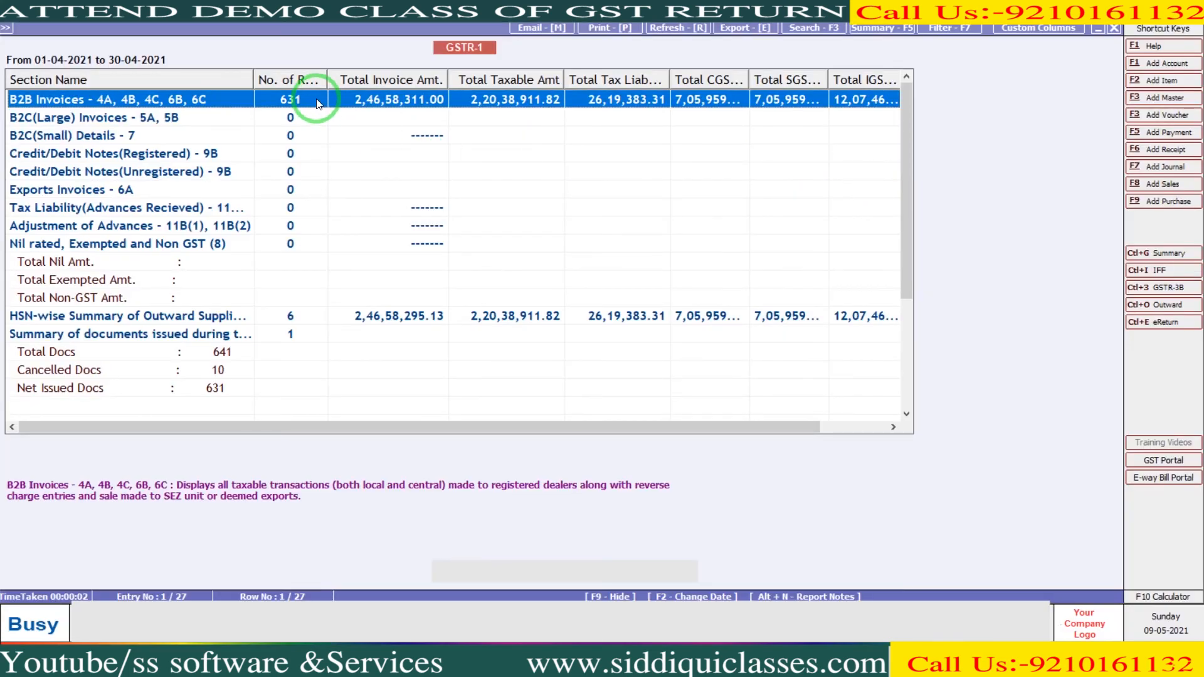
{"action": "key", "text": "alt+Tab"}
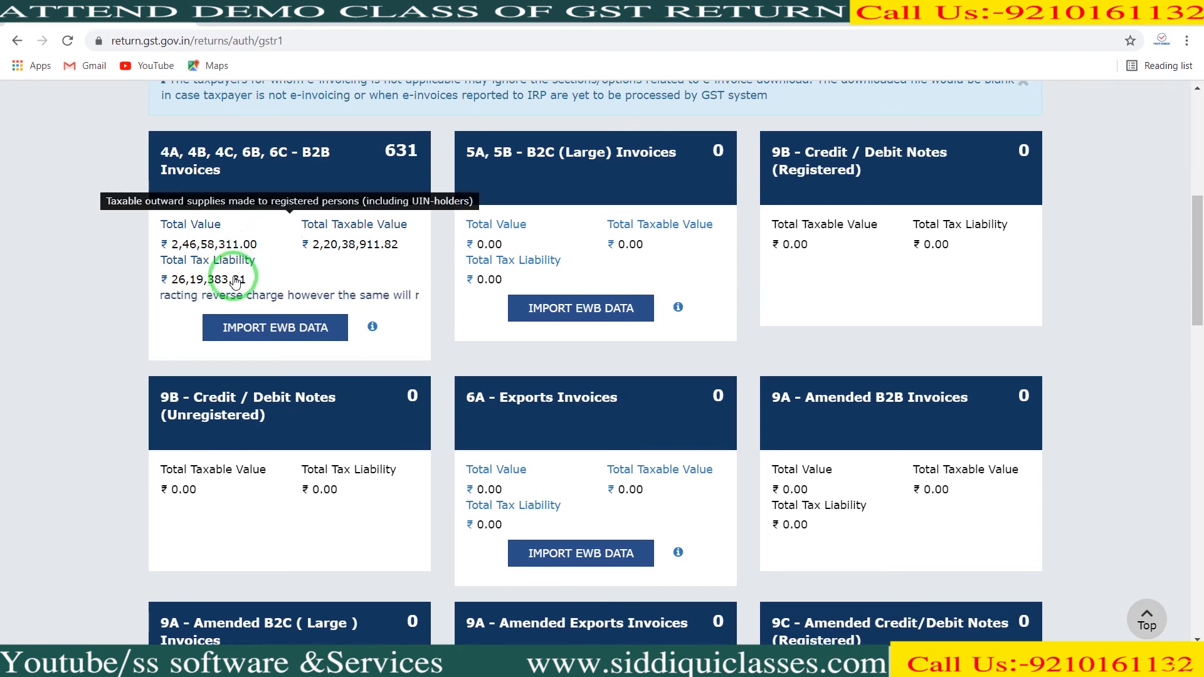
{"action": "scroll", "coordinate": [807, 363], "scroll_direction": "down", "scroll_amount": 10}
{"action": "key", "text": "alt+Tab"}
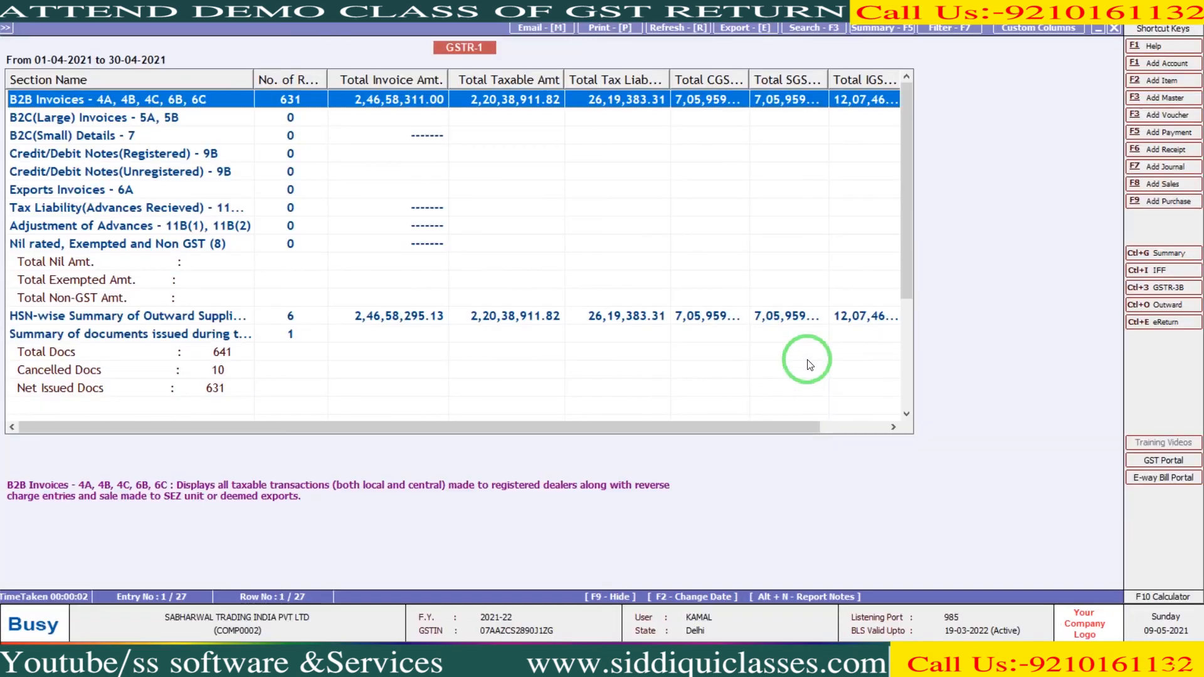
- Recheck the portal's HSN-wise summary and documents issued totals against the same sections of the GSTR-1 report in Busy
{"action": "key", "text": "alt+Tab"}
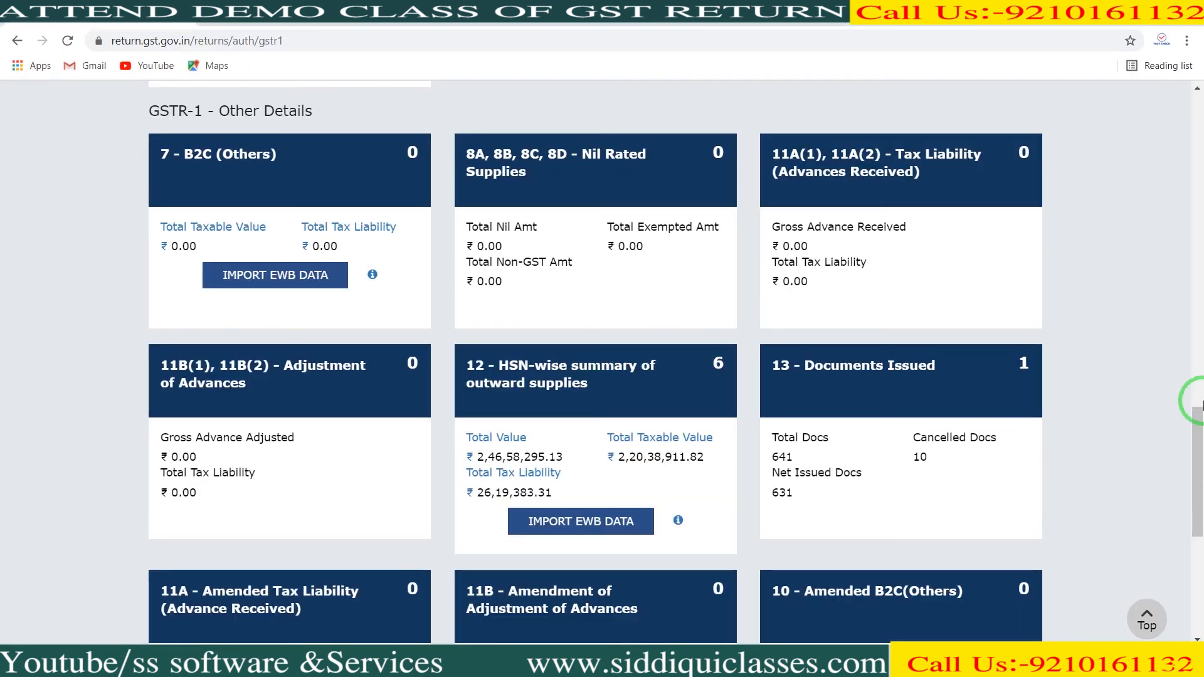
{"action": "key", "text": "alt+Tab"}
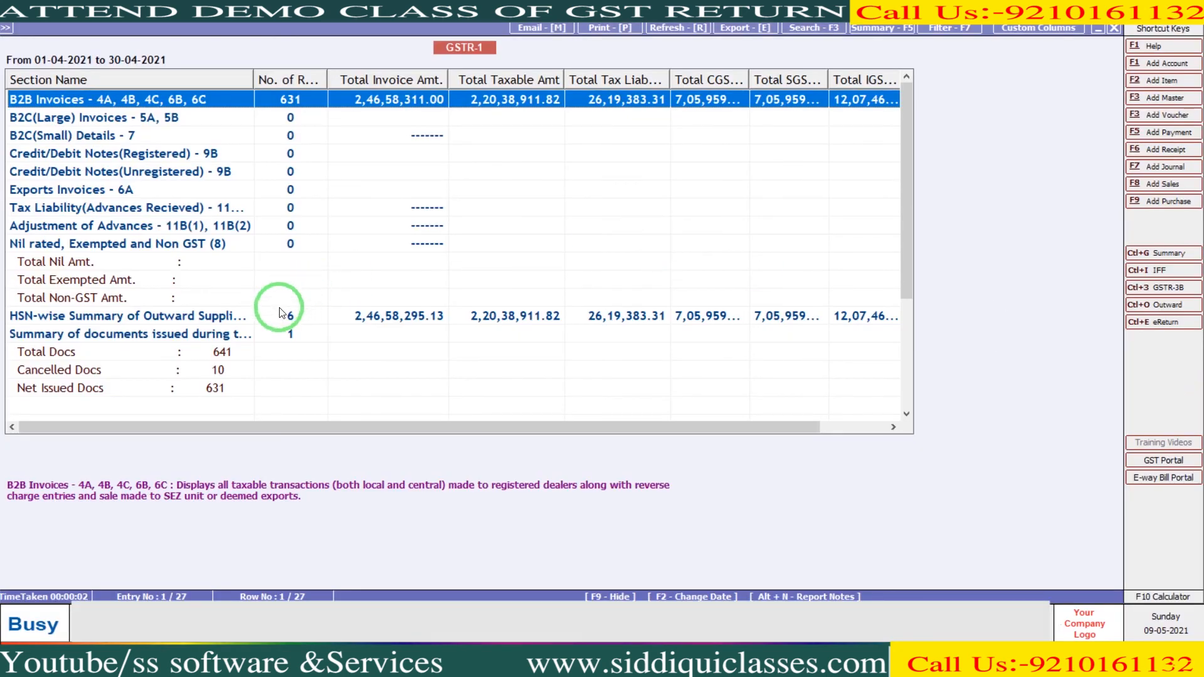
{"action": "key", "text": "alt+Tab"}
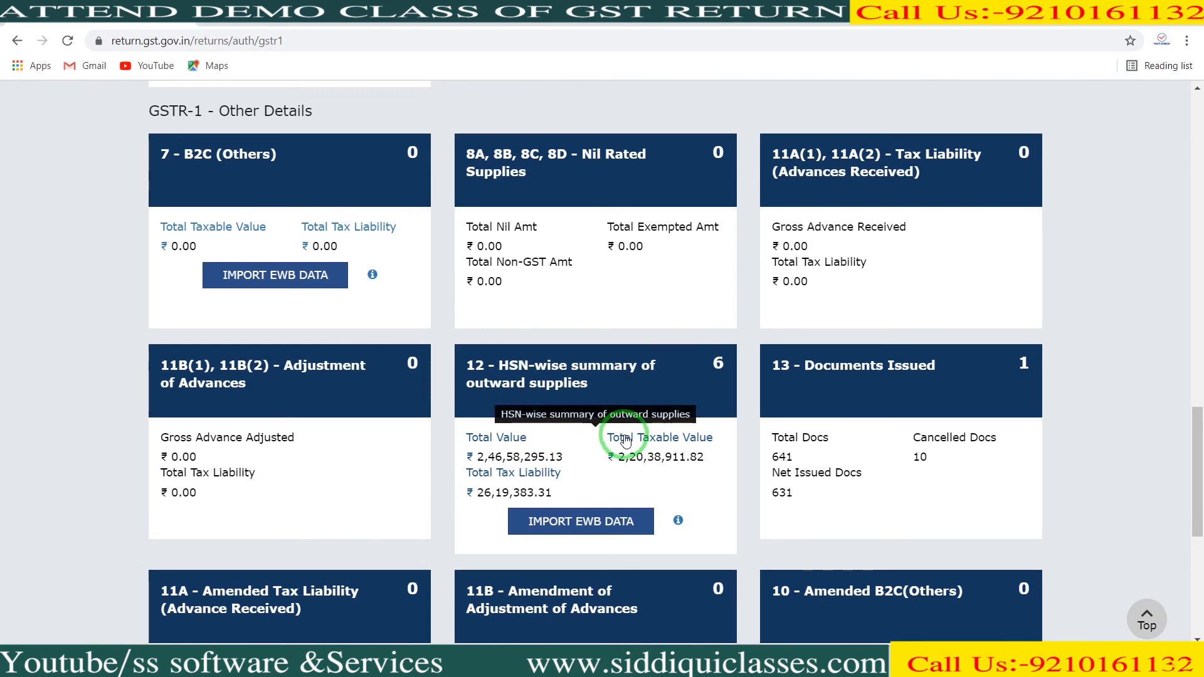
{"action": "key", "text": "alt+Tab"}
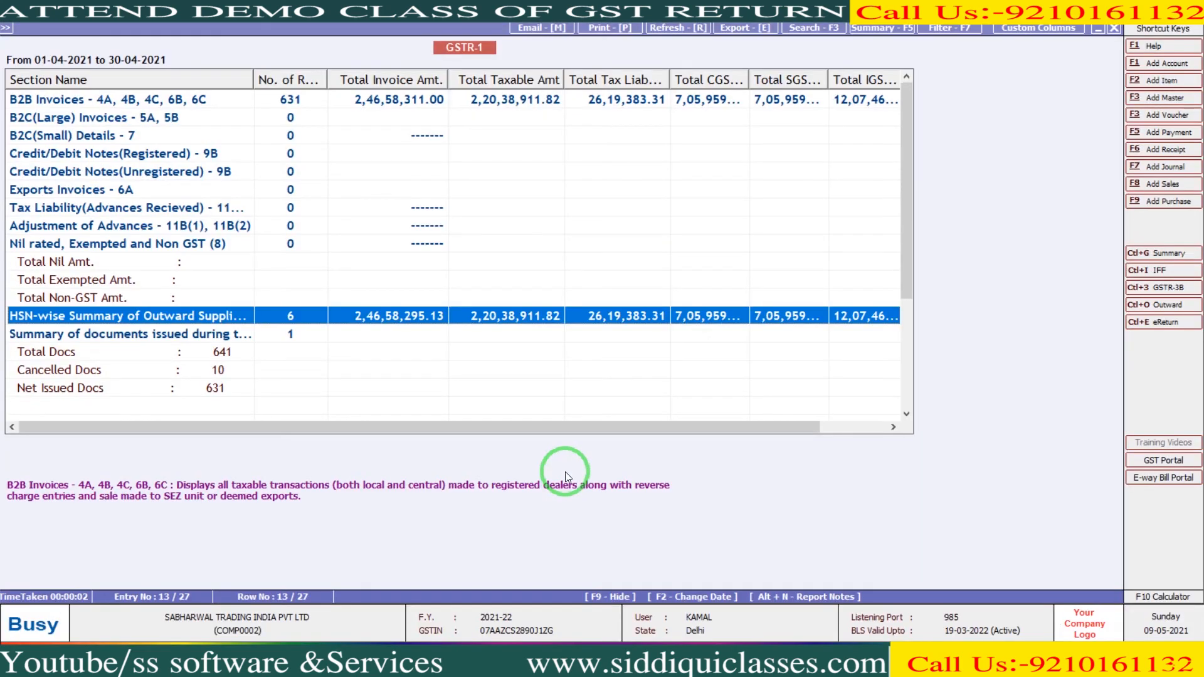
{"action": "key", "text": "alt+Tab"}
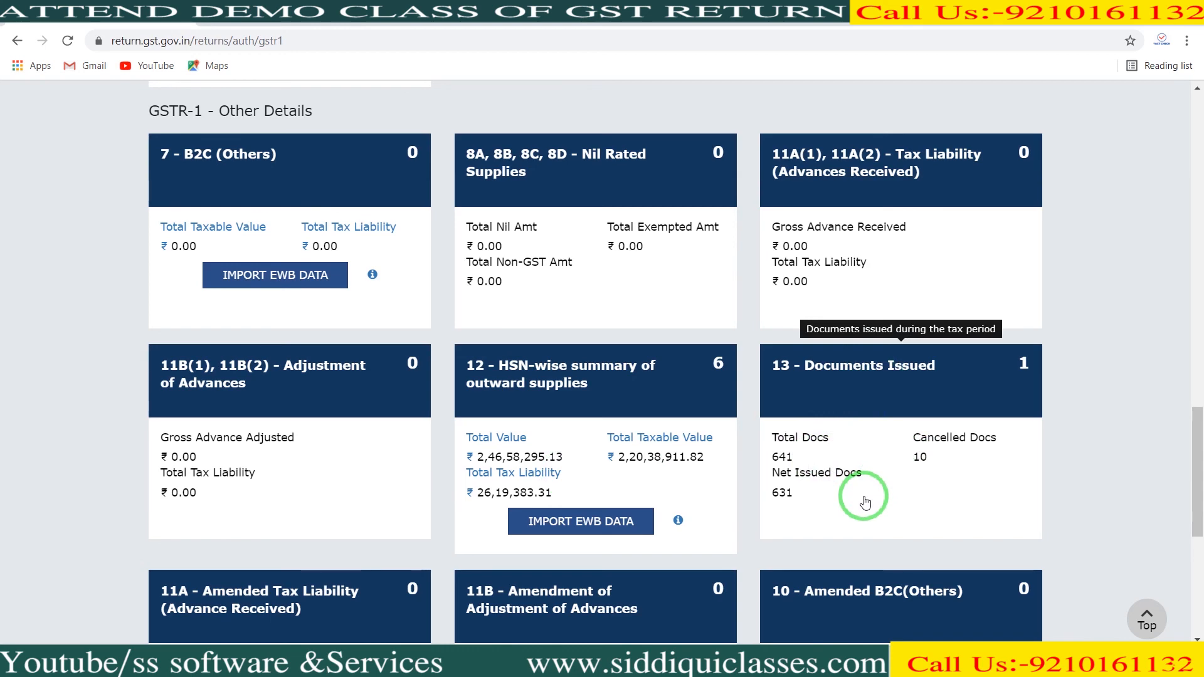
- Acknowledge that the GSTR-1 details have been reviewed, submit the return and agree to proceed with the submission
{"action": "left_click_drag", "start_coordinate": [1195, 396], "coordinate": [1198, 496]}
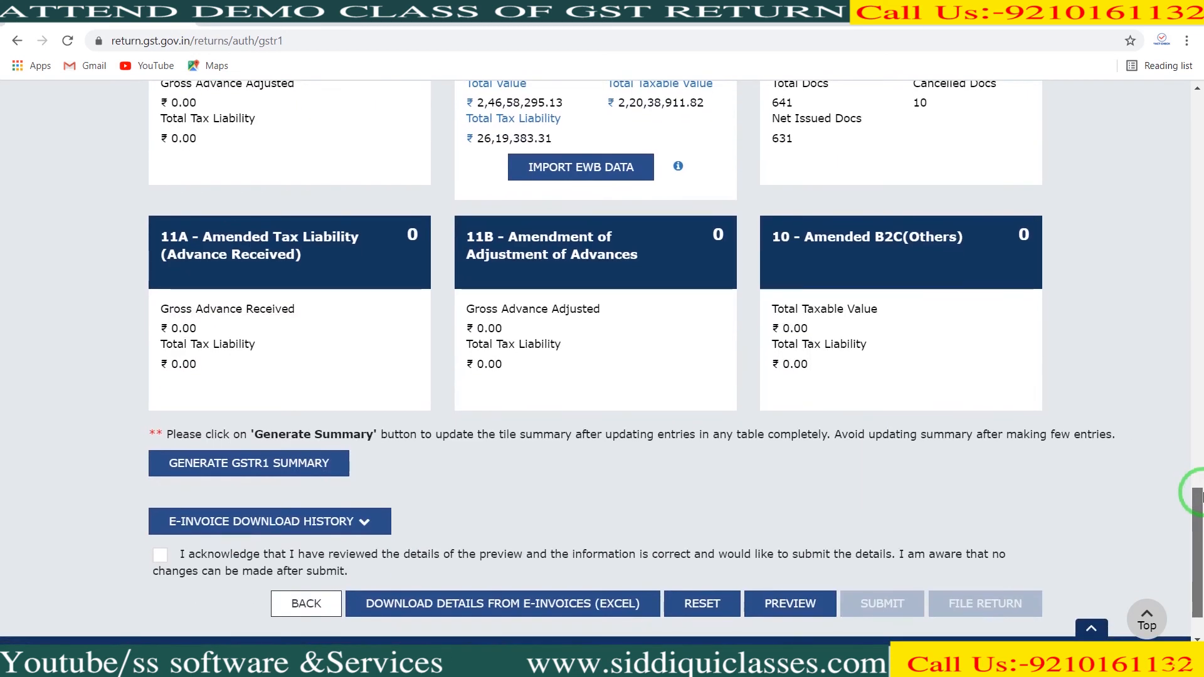
{"action": "scroll", "coordinate": [1198, 495], "scroll_direction": "down", "scroll_amount": 1}
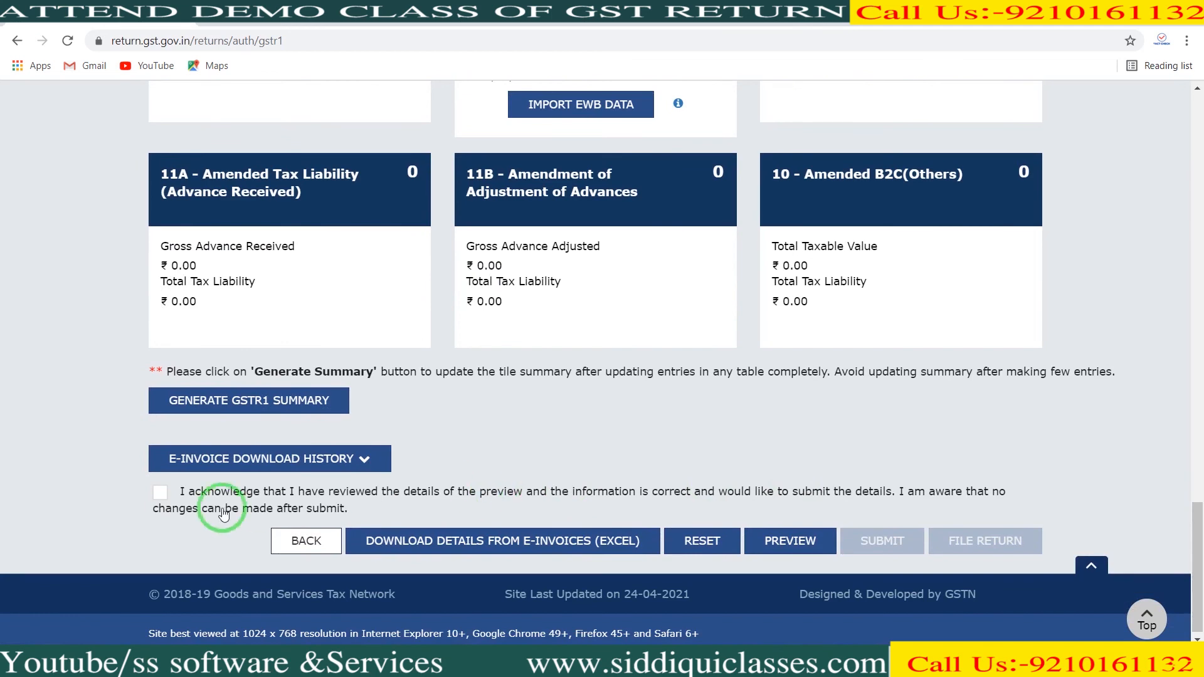
{"action": "left_click", "coordinate": [164, 495]}
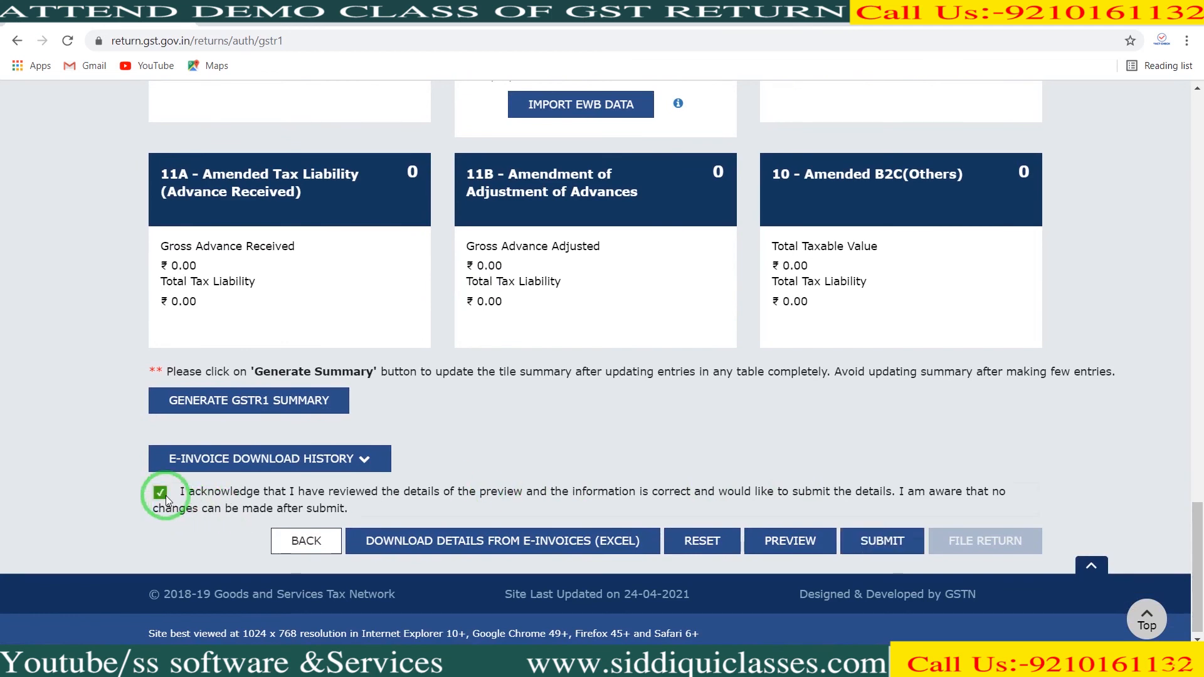
{"action": "left_click", "coordinate": [873, 533]}
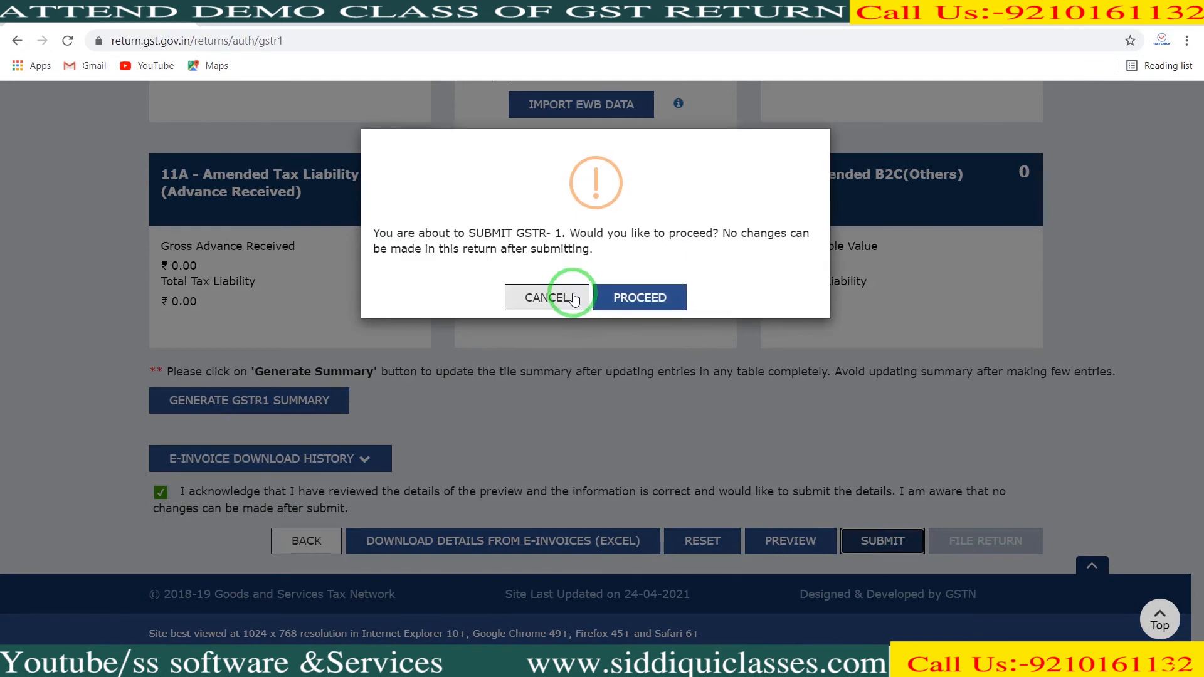
{"action": "left_click", "coordinate": [624, 296]}
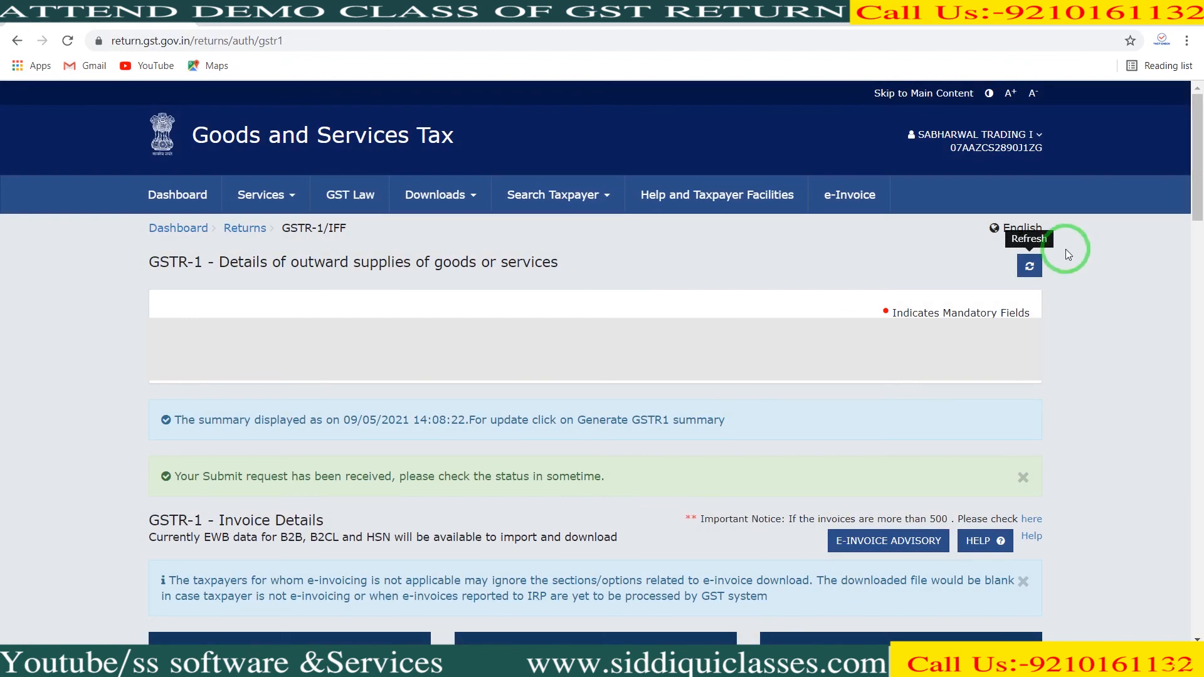
- Refresh the GSTR-1 page to update the submission status and proceed to filing the return
{"action": "left_click", "coordinate": [1029, 265]}
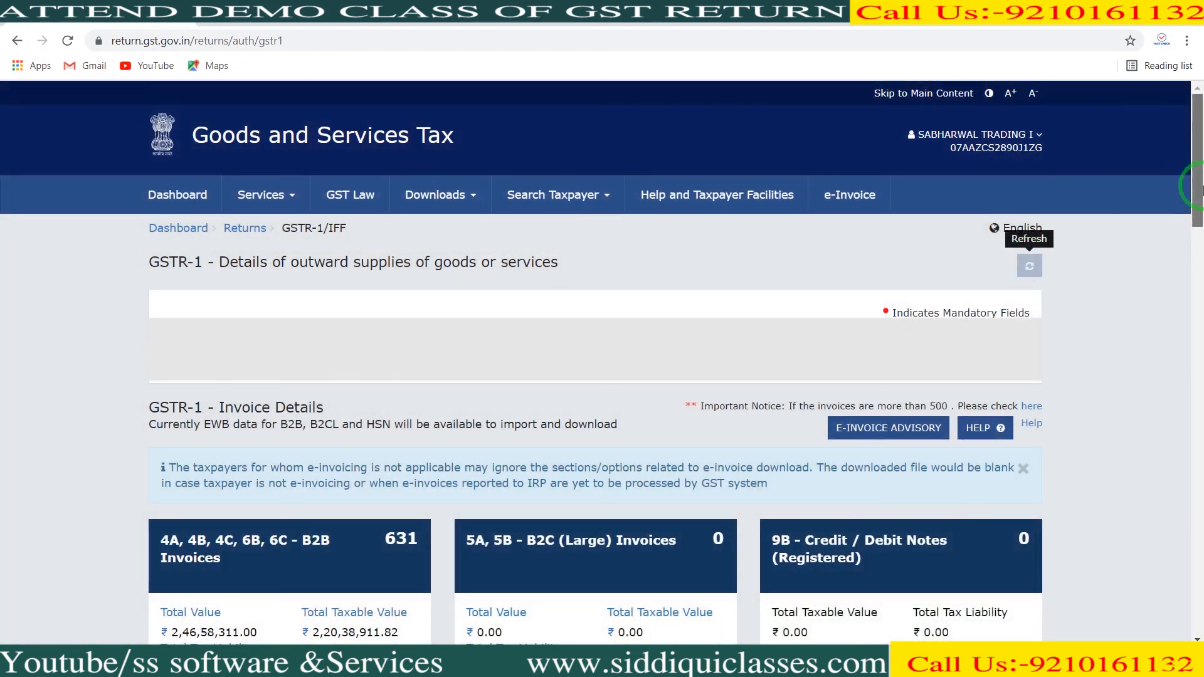
{"action": "left_click_drag", "start_coordinate": [1198, 207], "coordinate": [1200, 612]}
{"action": "left_click", "coordinate": [994, 543]}
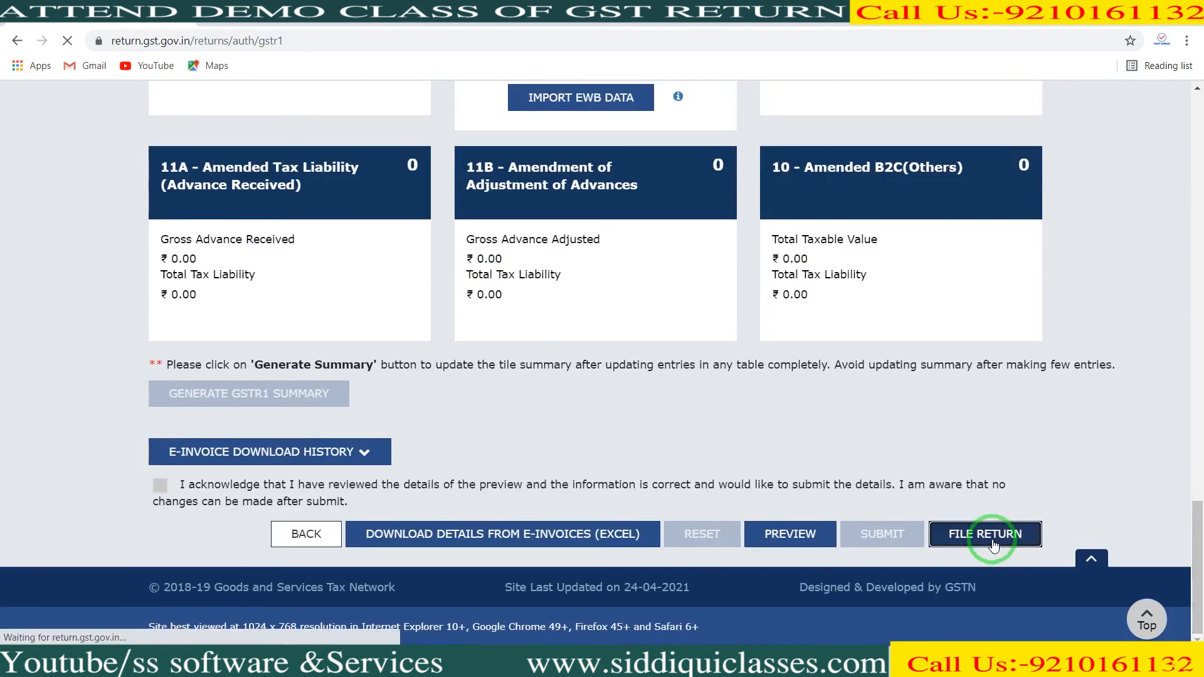